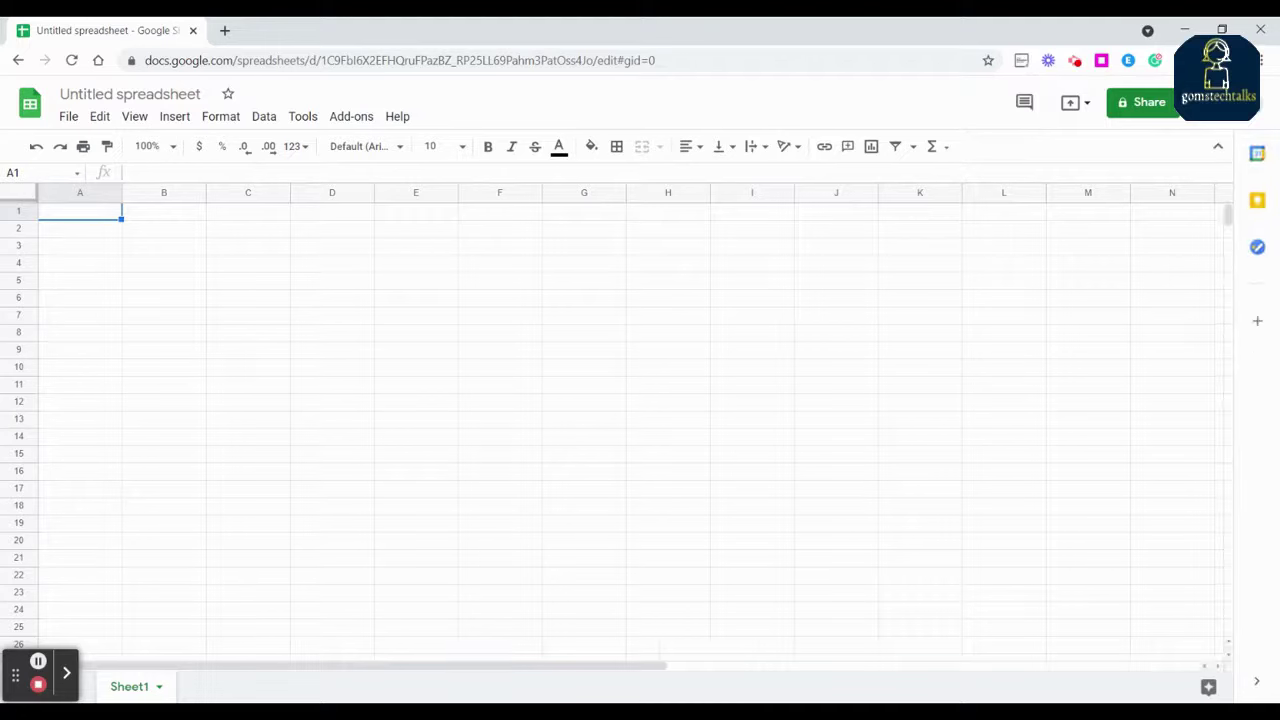
# Rename the untitled spreadsheet as "literatrure review".
pyautogui.click(130, 94)
pyautogui.press('BackSpace')
pyautogui.write('literatru')
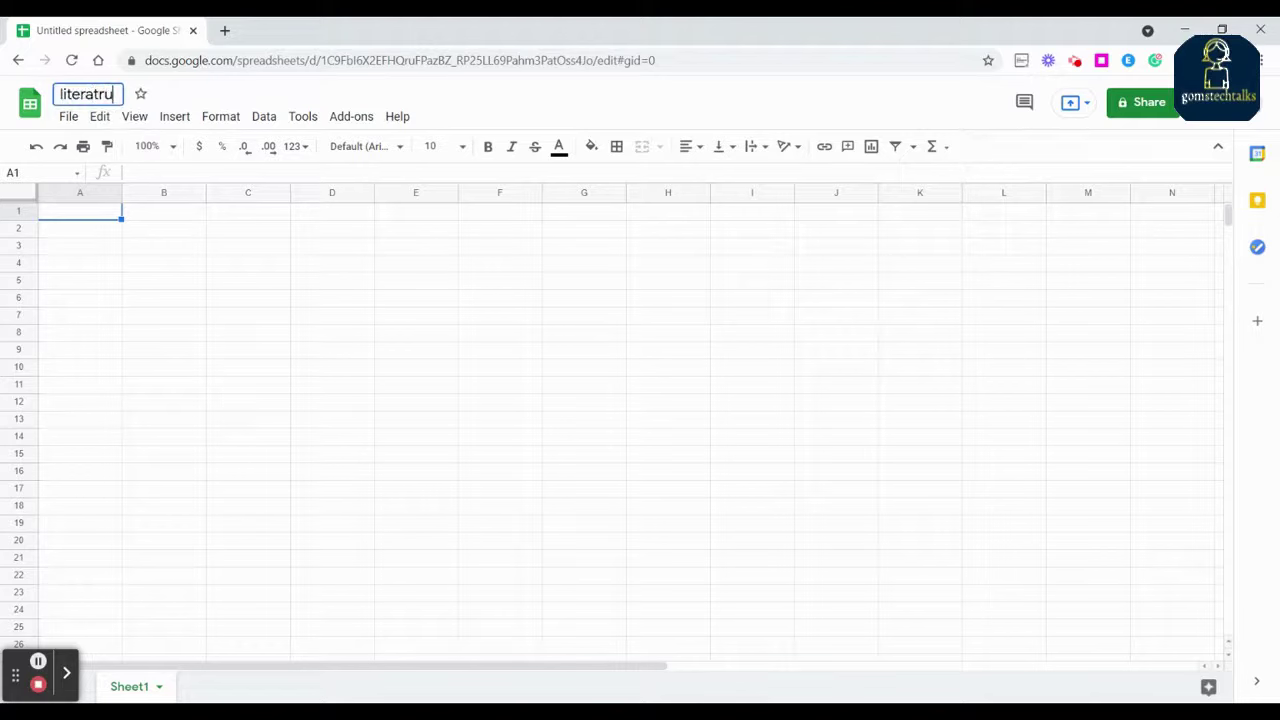
pyautogui.write('re rev')
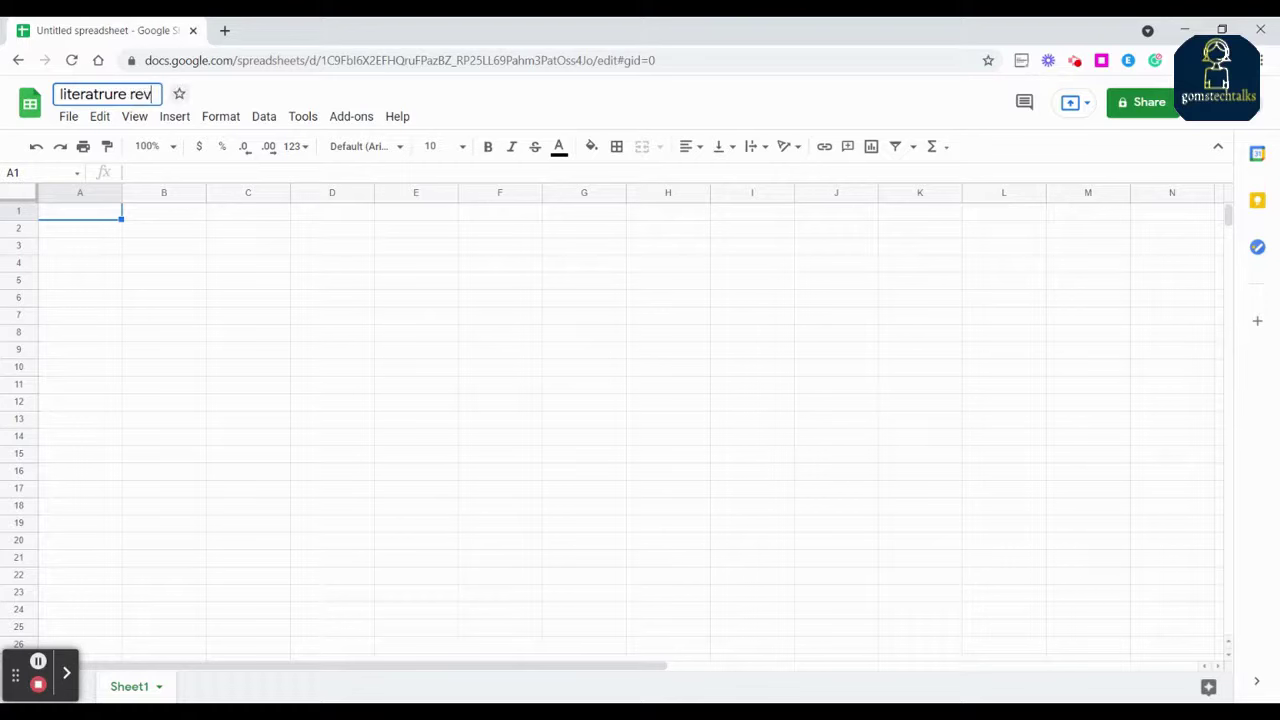
pyautogui.write('iew')
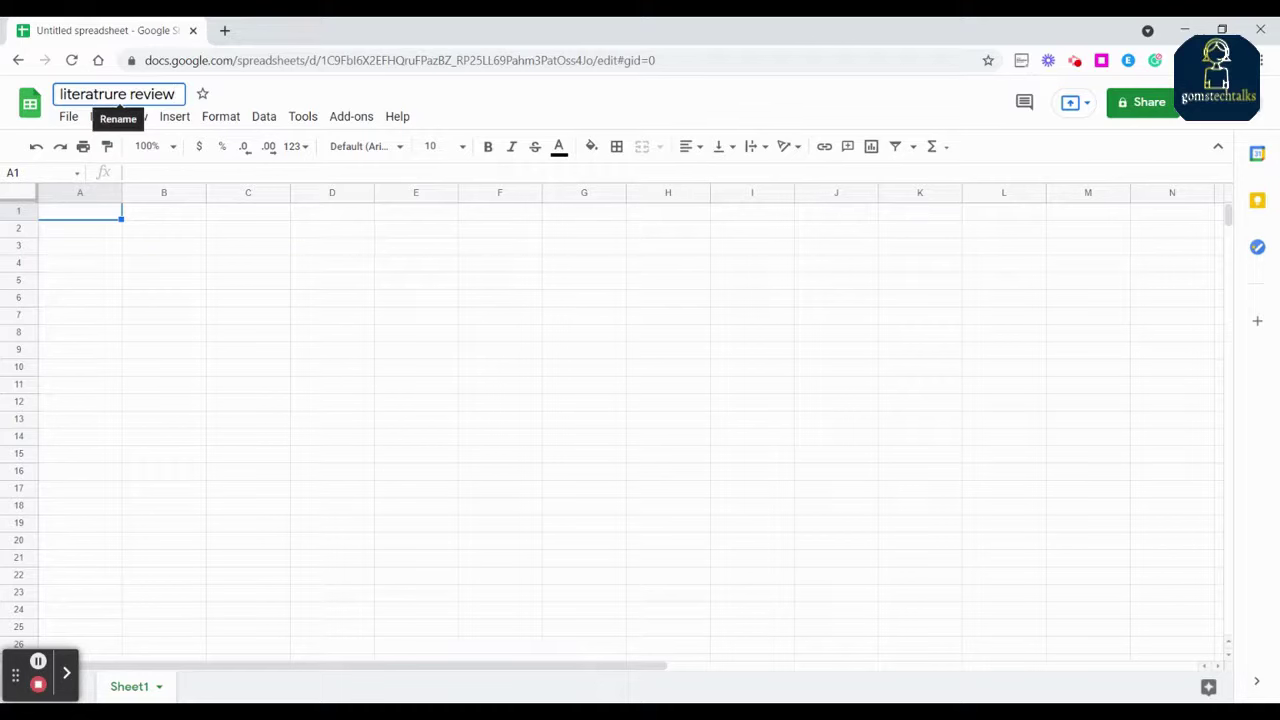
# Enter the column headers "S. No" in A1 and "Type" in B1.
pyautogui.click(79, 215)
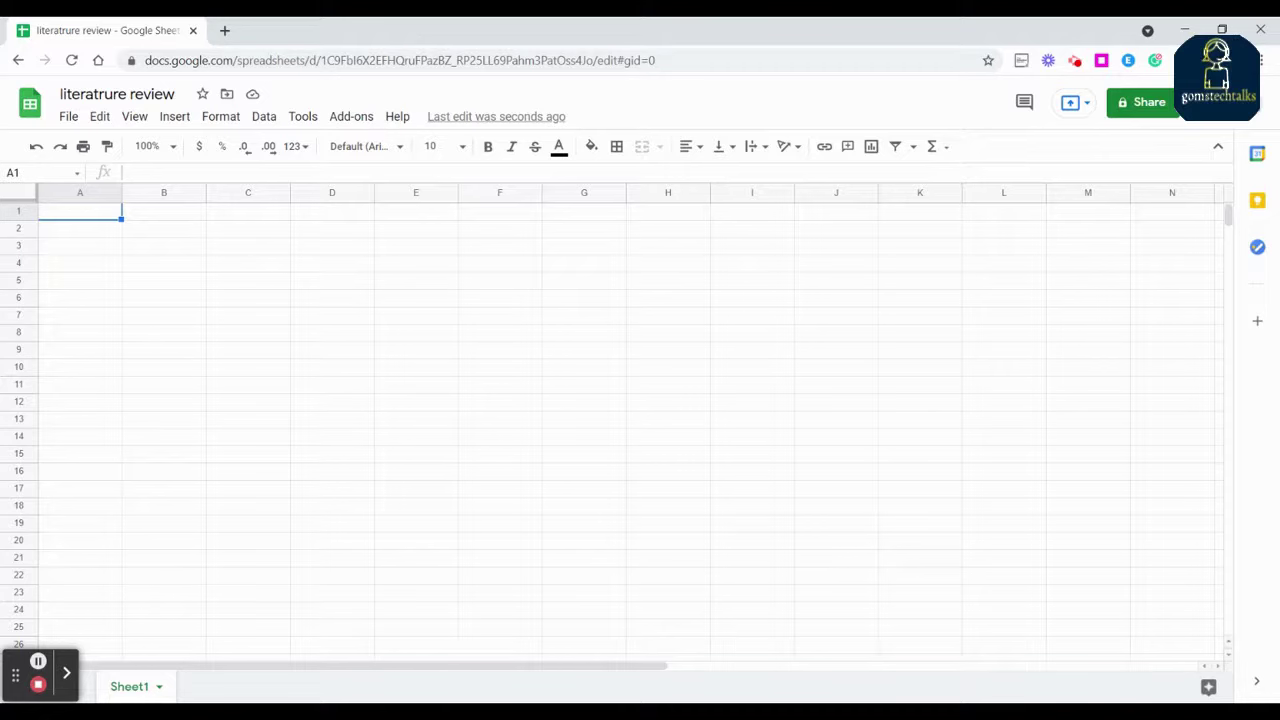
pyautogui.write('S. No')
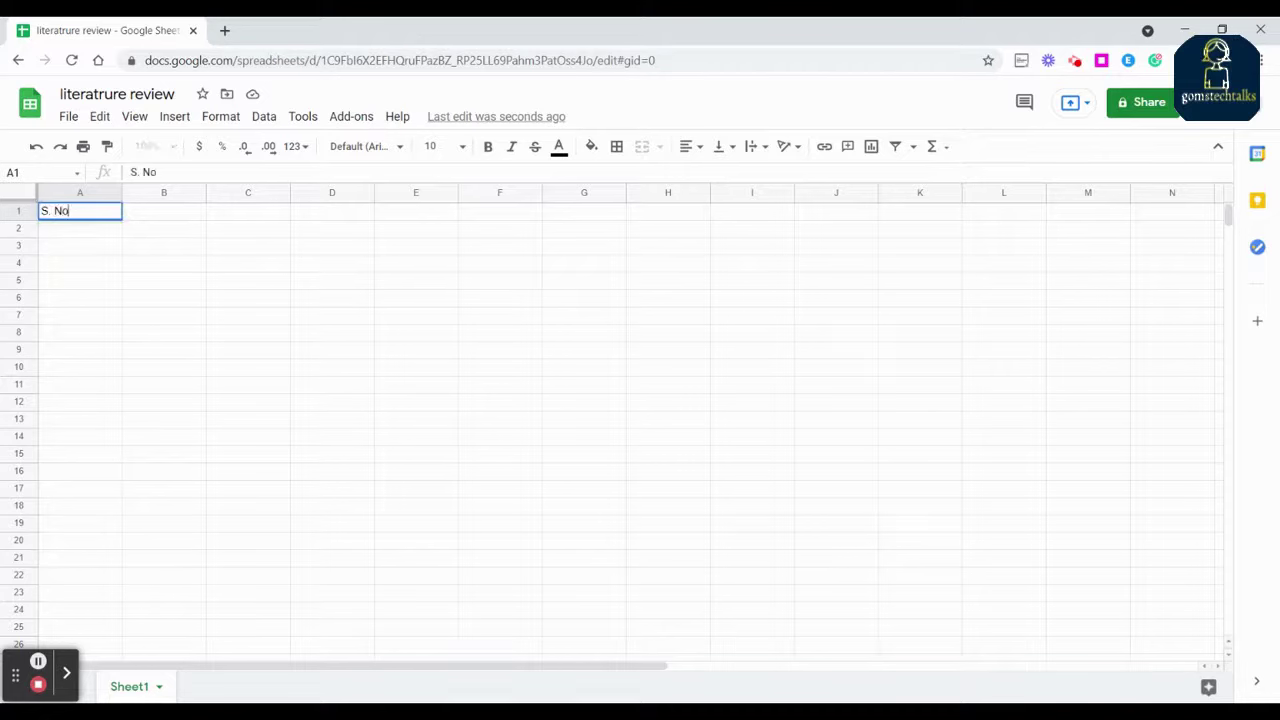
pyautogui.press('Tab')
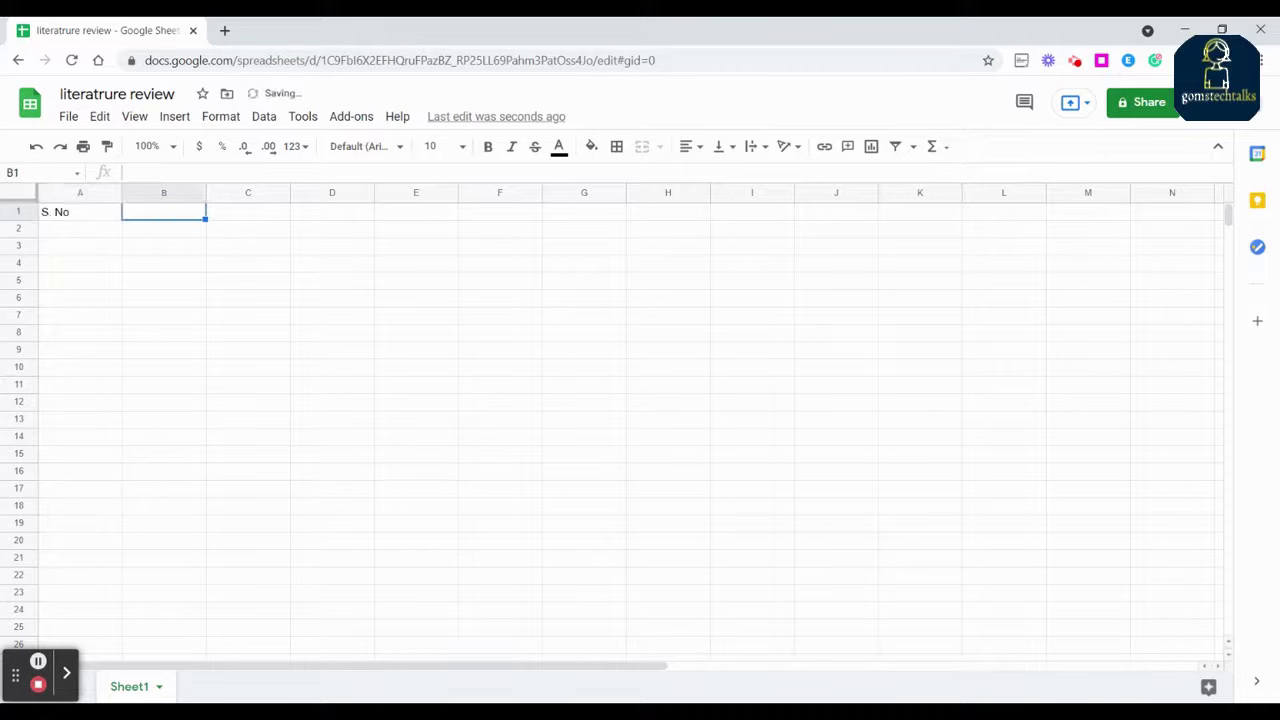
pyautogui.write('Type')
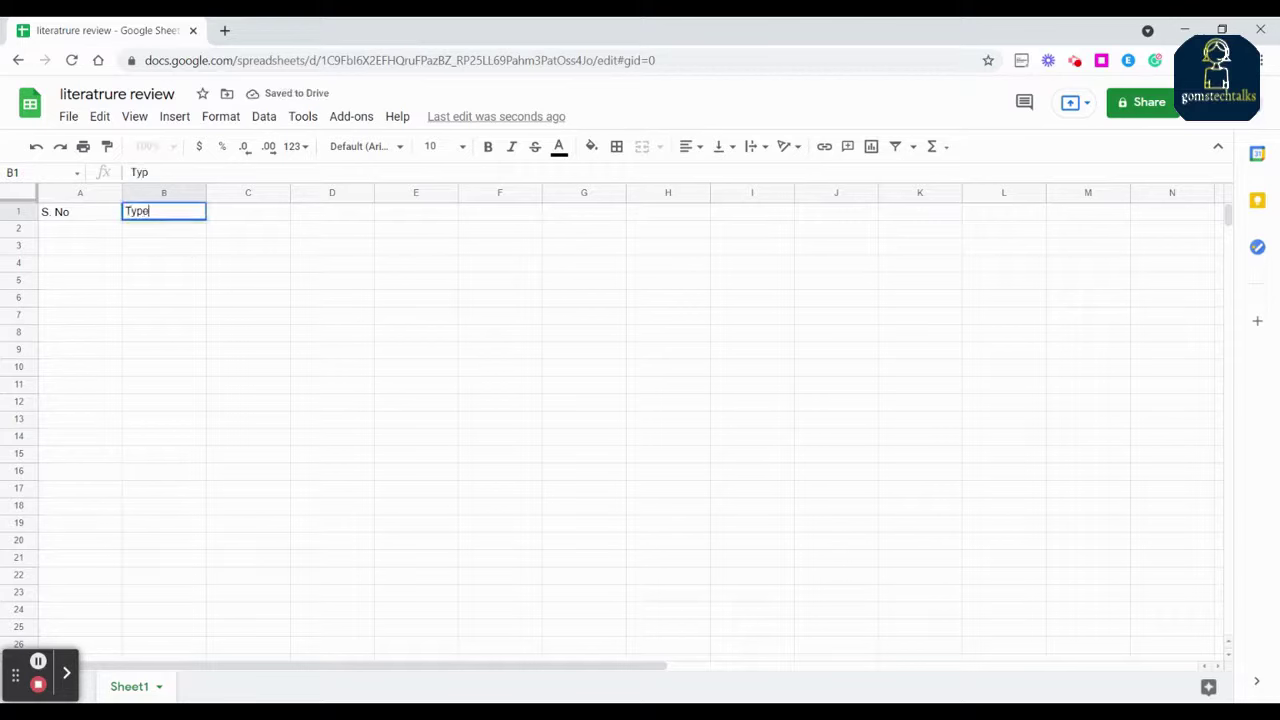
# Add data validation to cell B2 using a list of items with the options Research and Survey.
pyautogui.click(150, 233)
pyautogui.click(272, 118)
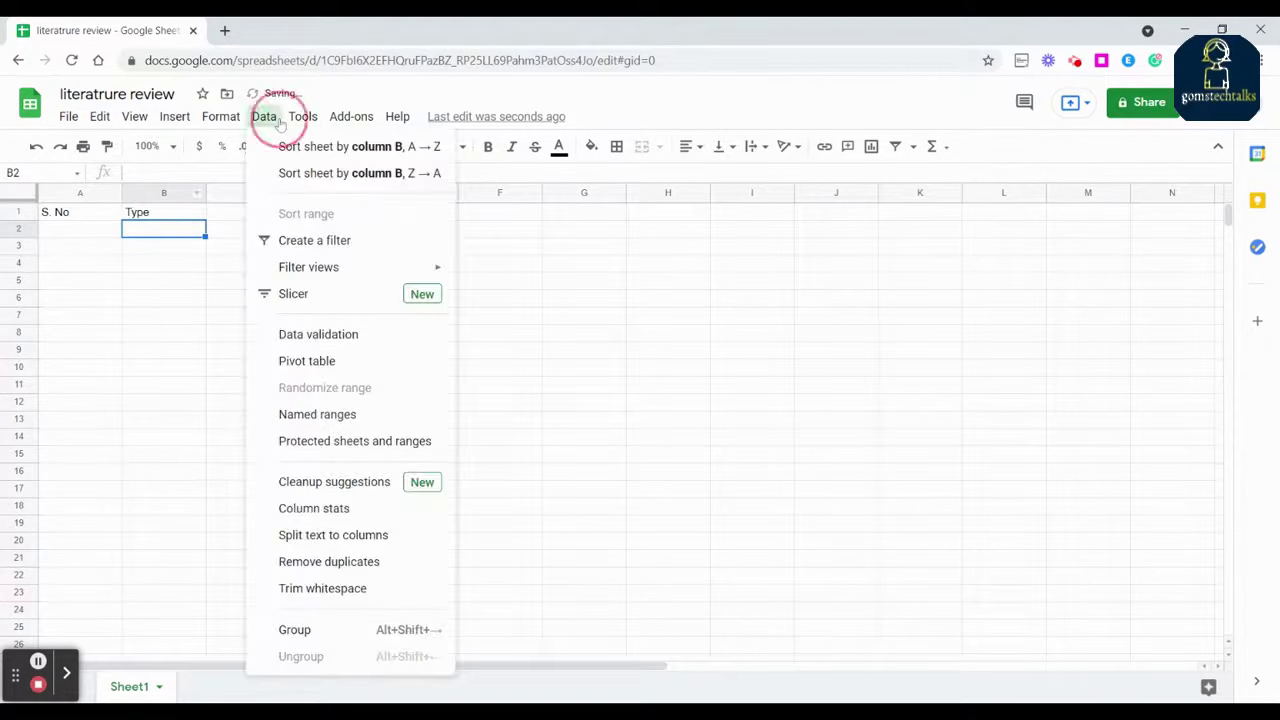
pyautogui.click(322, 336)
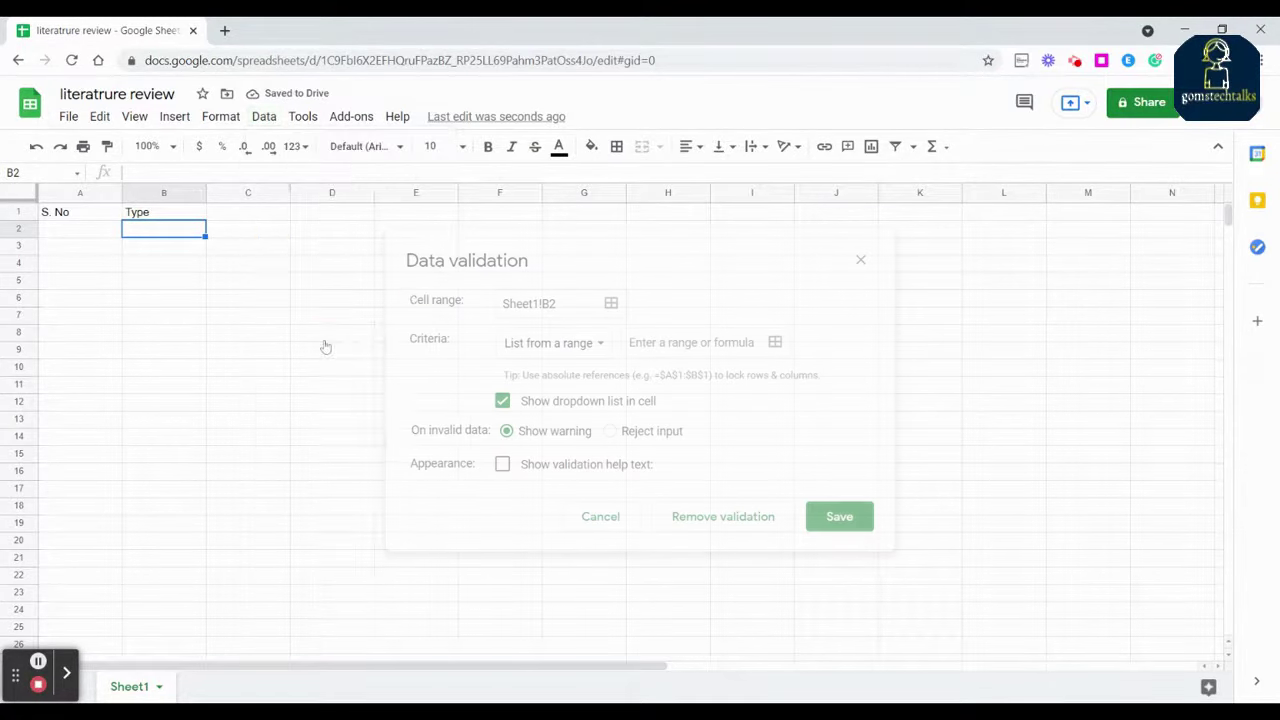
pyautogui.click(548, 350)
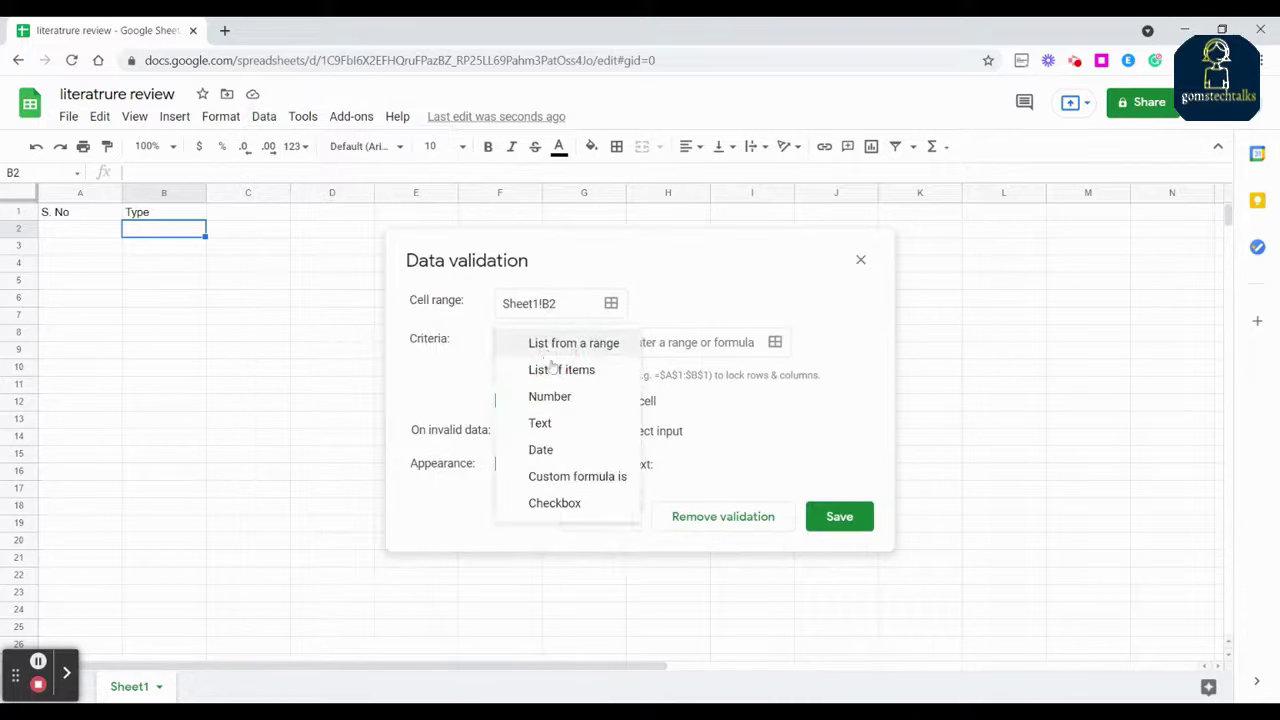
pyautogui.click(577, 378)
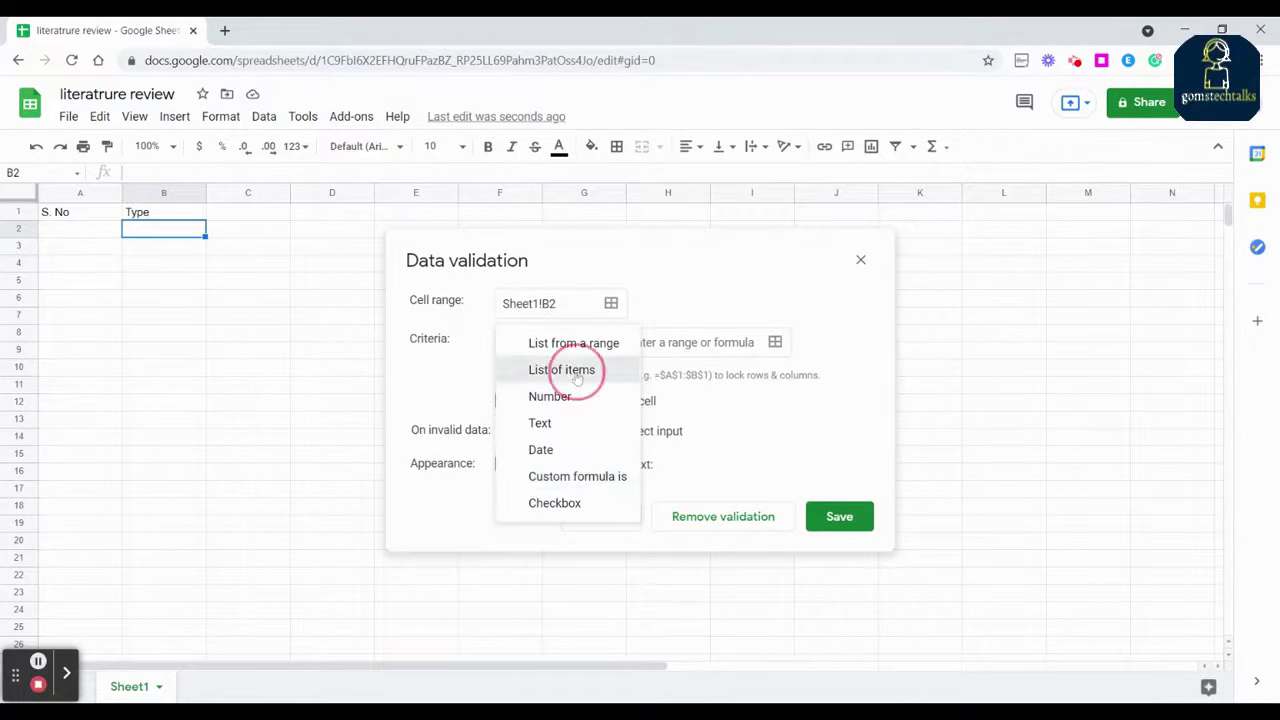
pyautogui.click(657, 341)
pyautogui.write('Research, Survey')
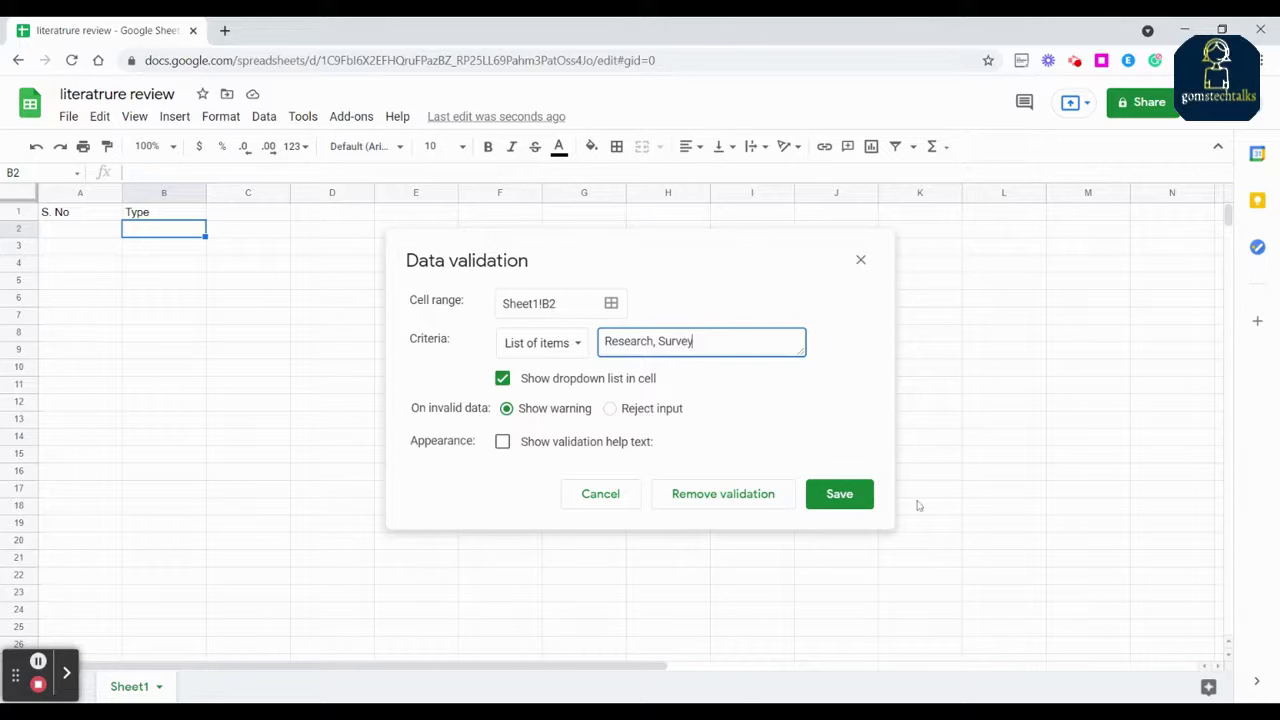
pyautogui.click(832, 497)
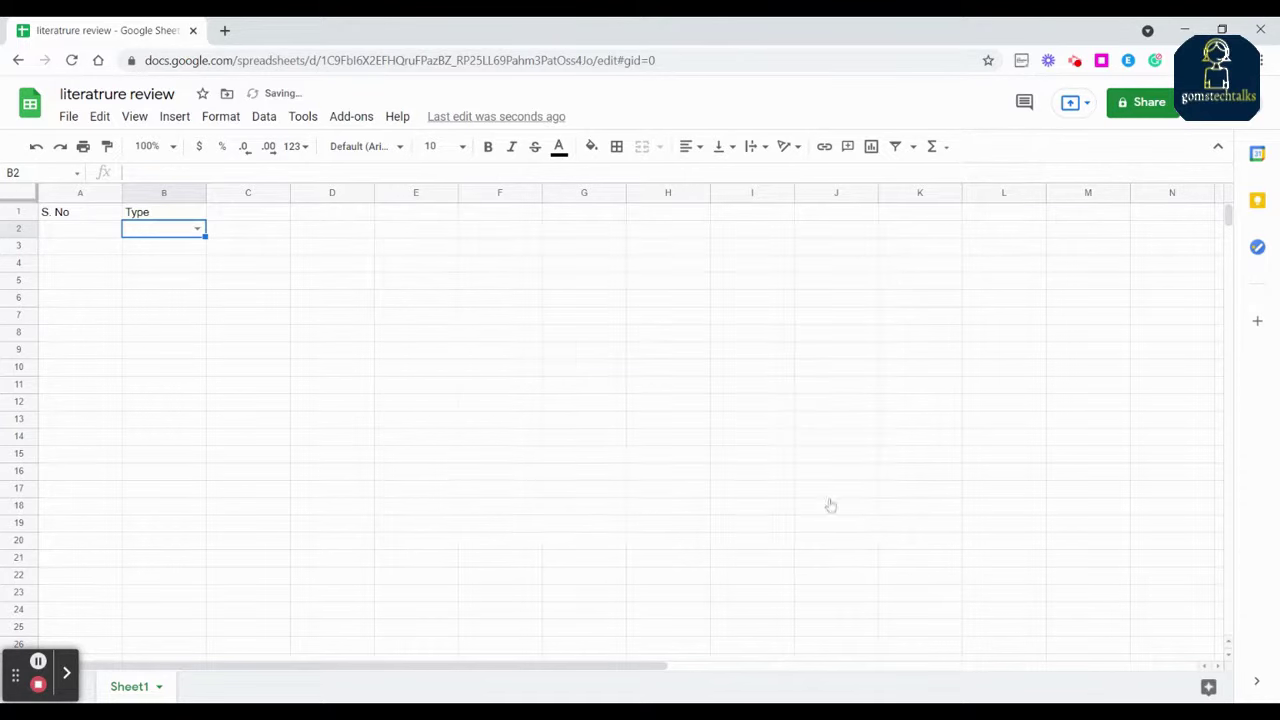
# Enter the column headers "Abstract" in C1 and "Reference (MLA)" in D1.
pyautogui.click(245, 214)
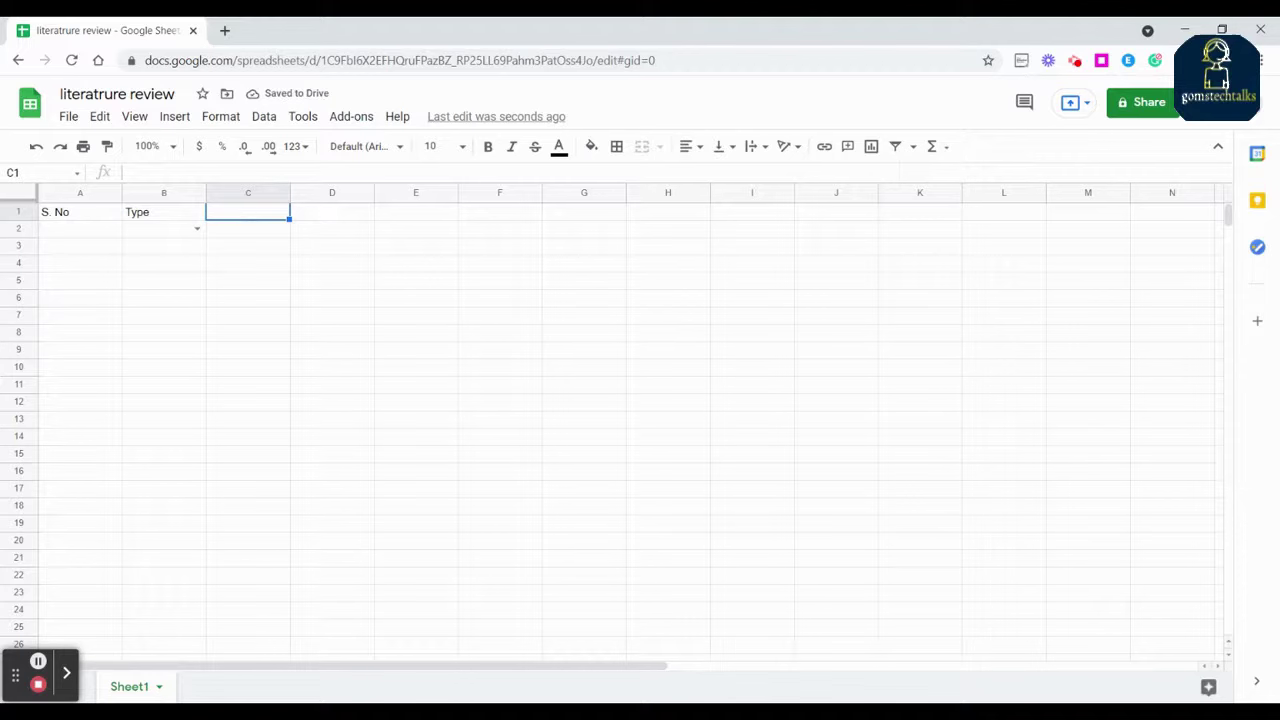
pyautogui.write('Ab')
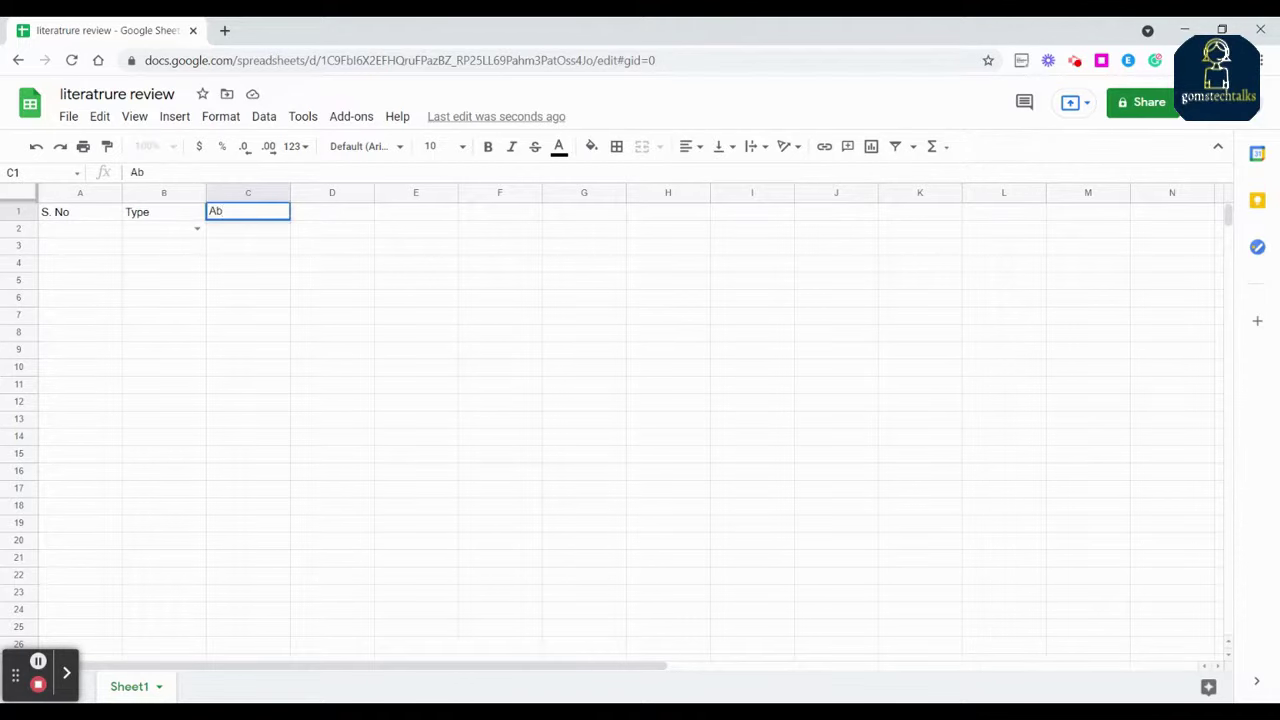
pyautogui.write('stract')
pyautogui.press('Tab')
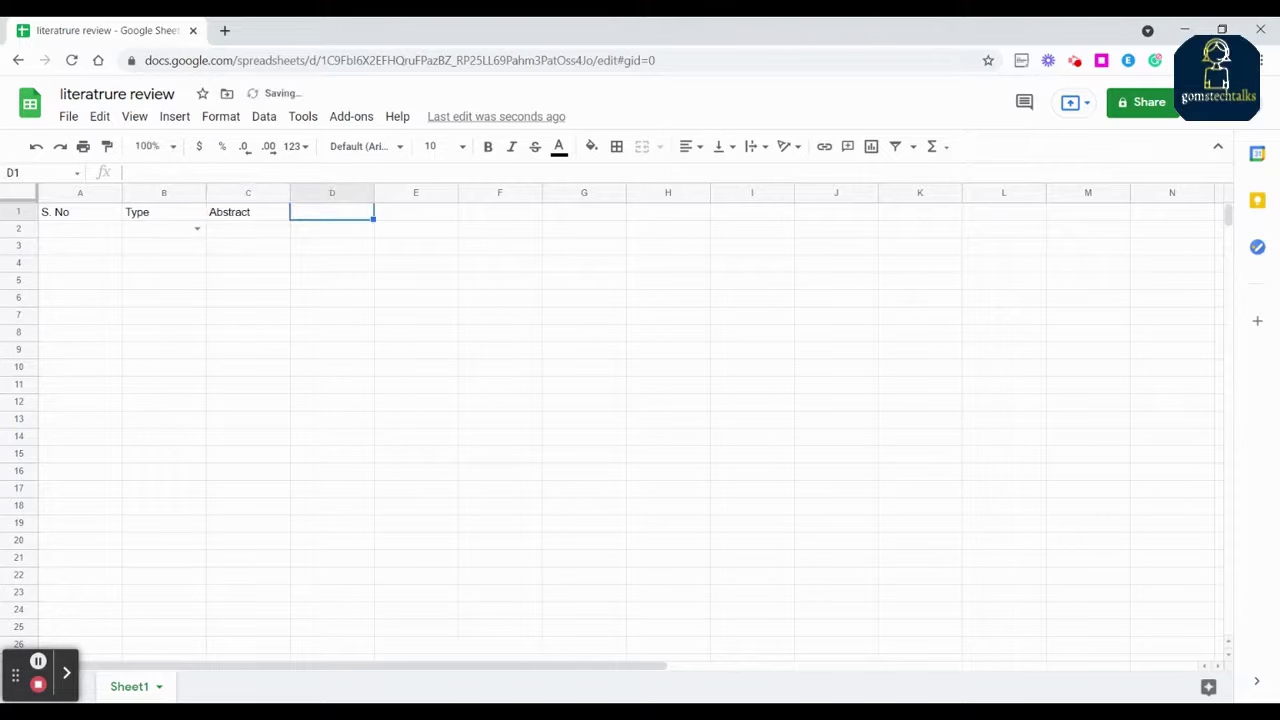
pyautogui.write('Reference')
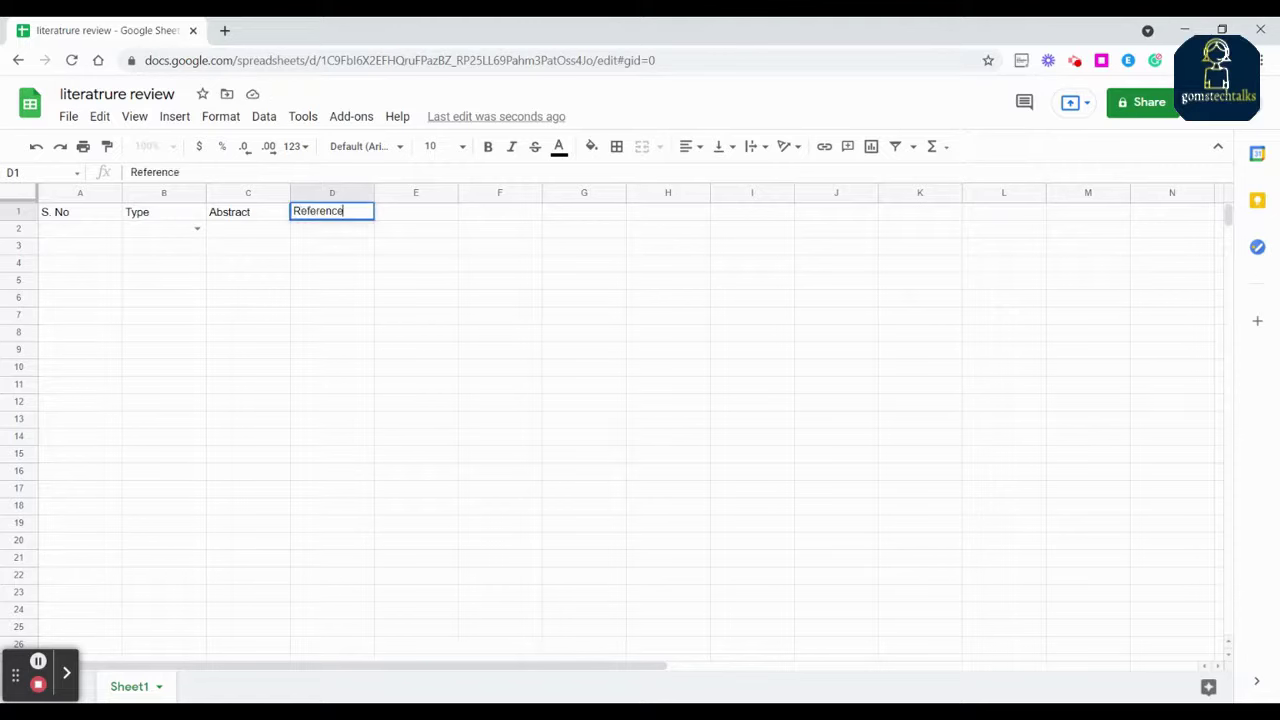
pyautogui.click(266, 172)
pyautogui.write('*')
pyautogui.press('BackSpace')
pyautogui.write('(MLA)')
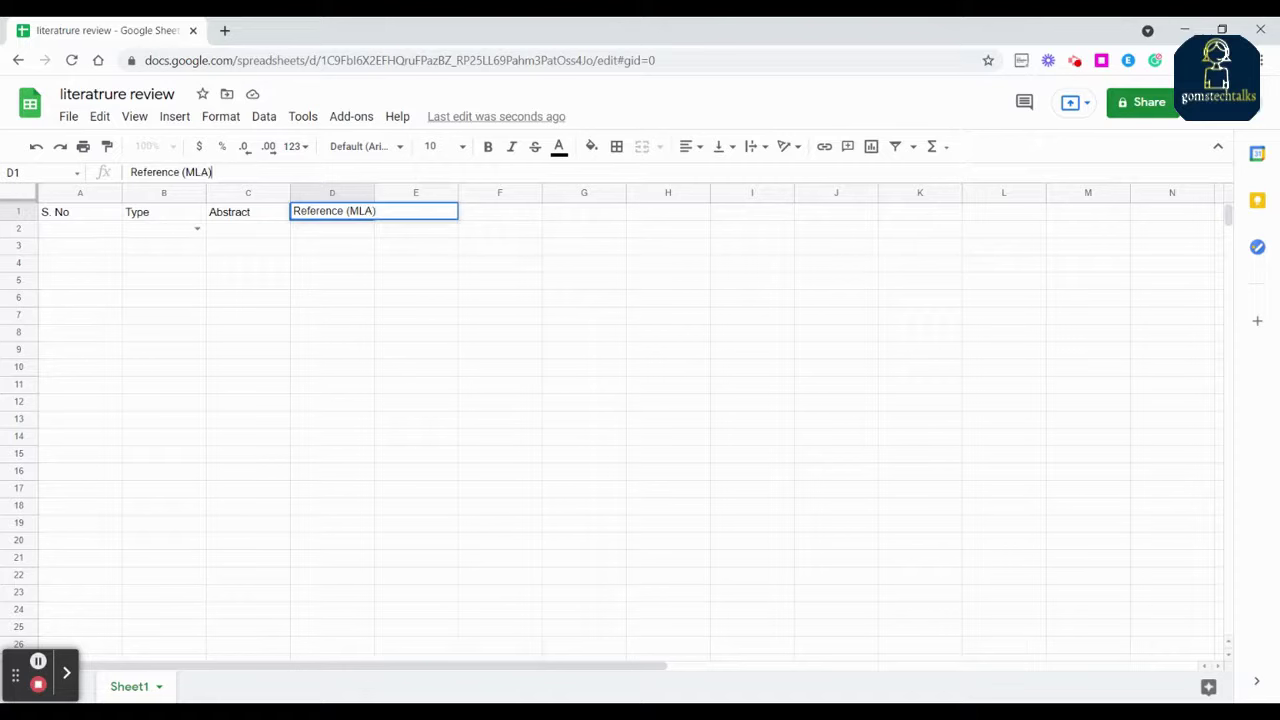
pyautogui.press('Tab')
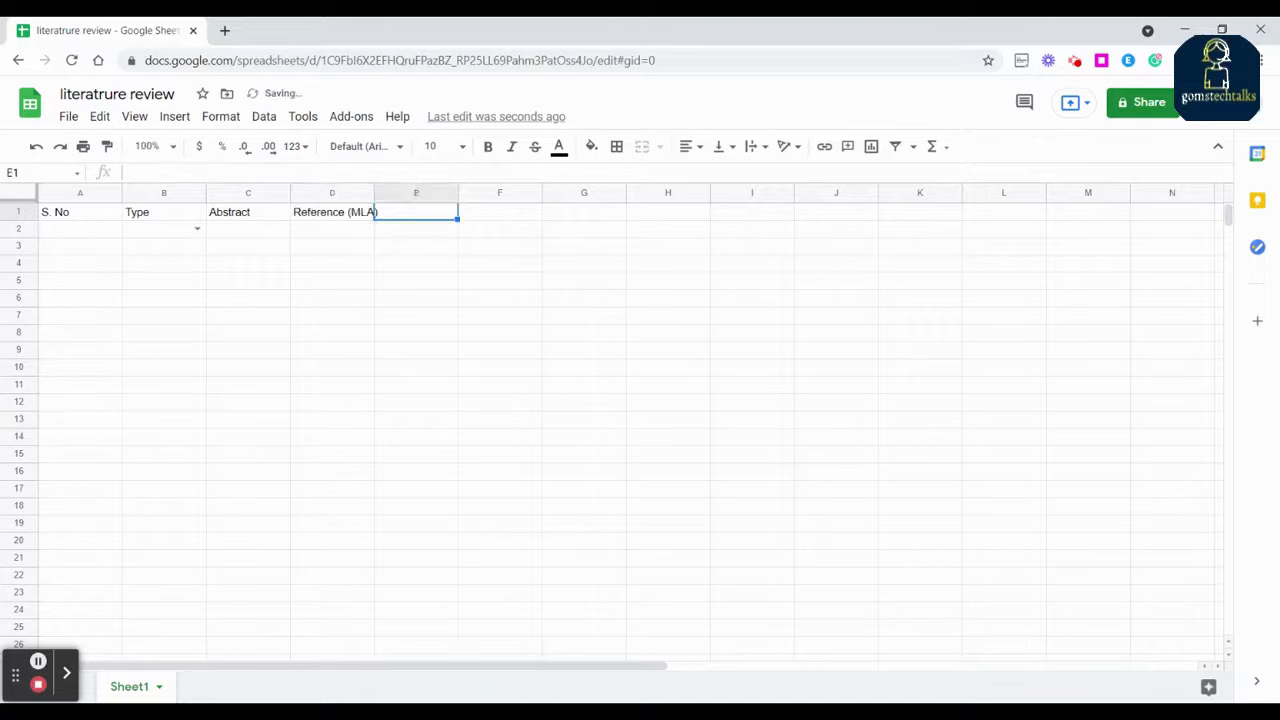
# Enter the header "Reference (APA)" in E1 and widen column D to fit its header text.
pyautogui.write('Reference ')
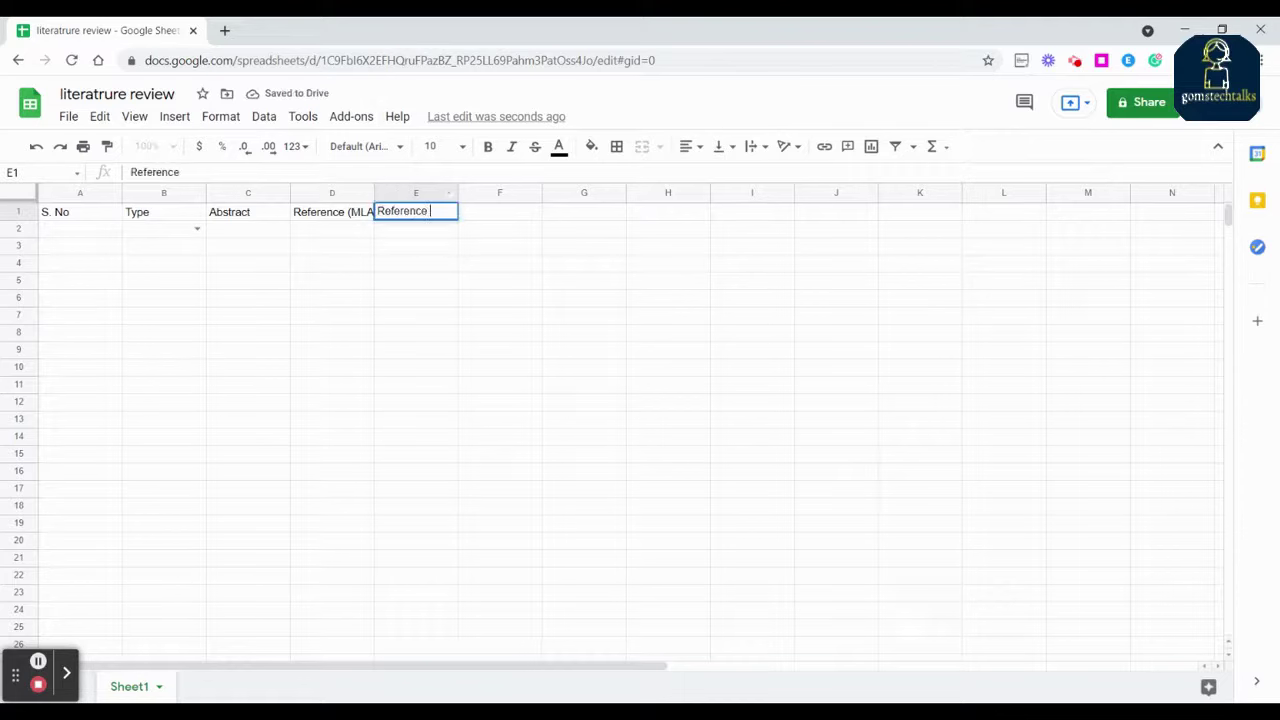
pyautogui.write('(APA)')
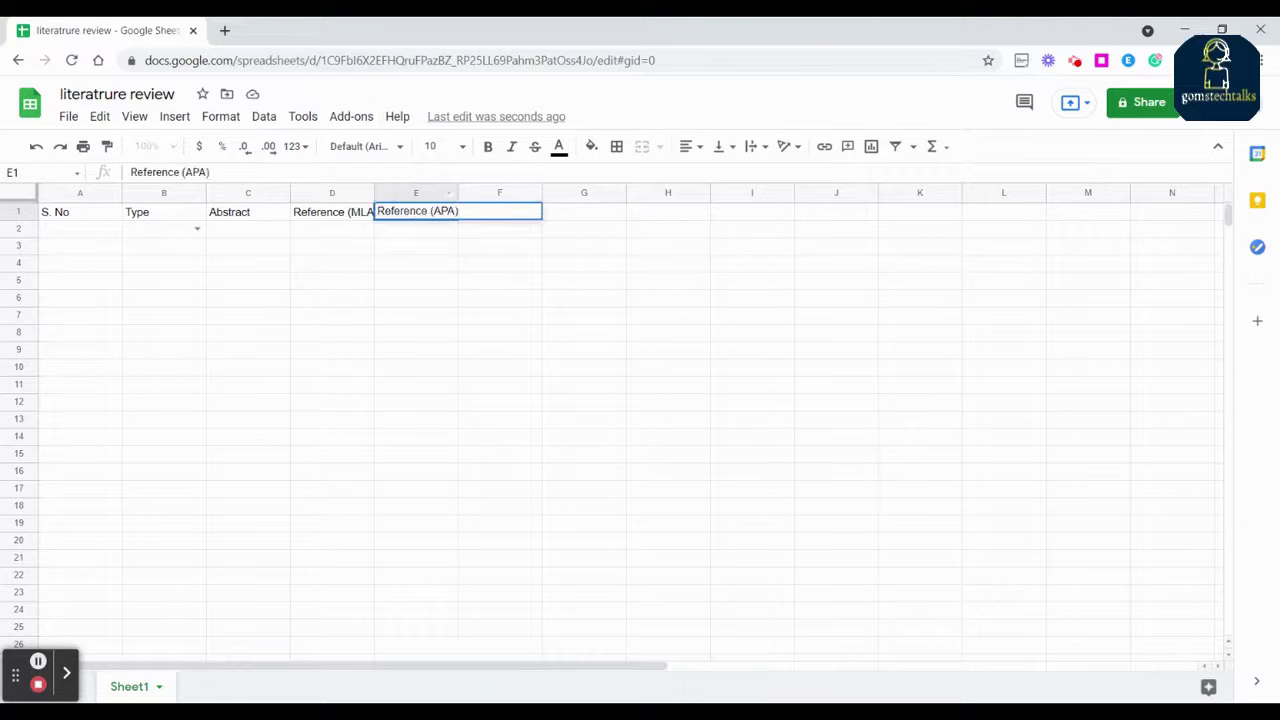
pyautogui.moveTo(372, 192); pyautogui.dragTo(396, 192)
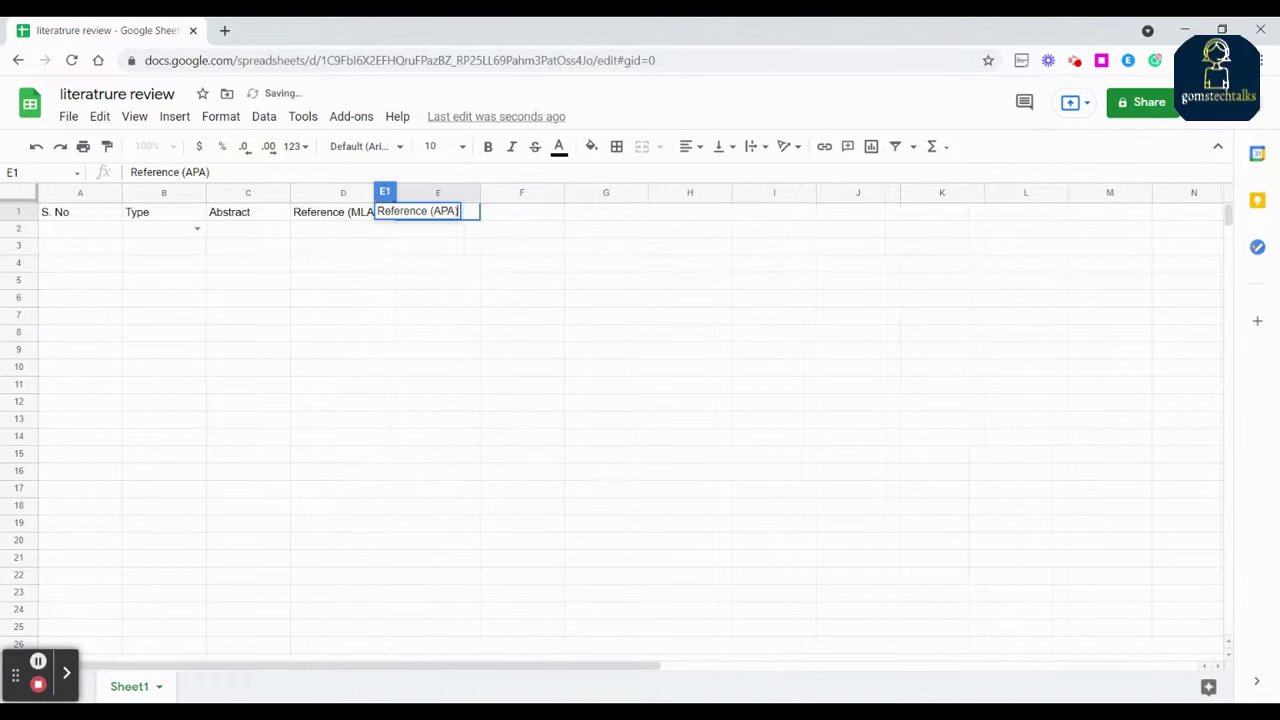
pyautogui.click(86, 222)
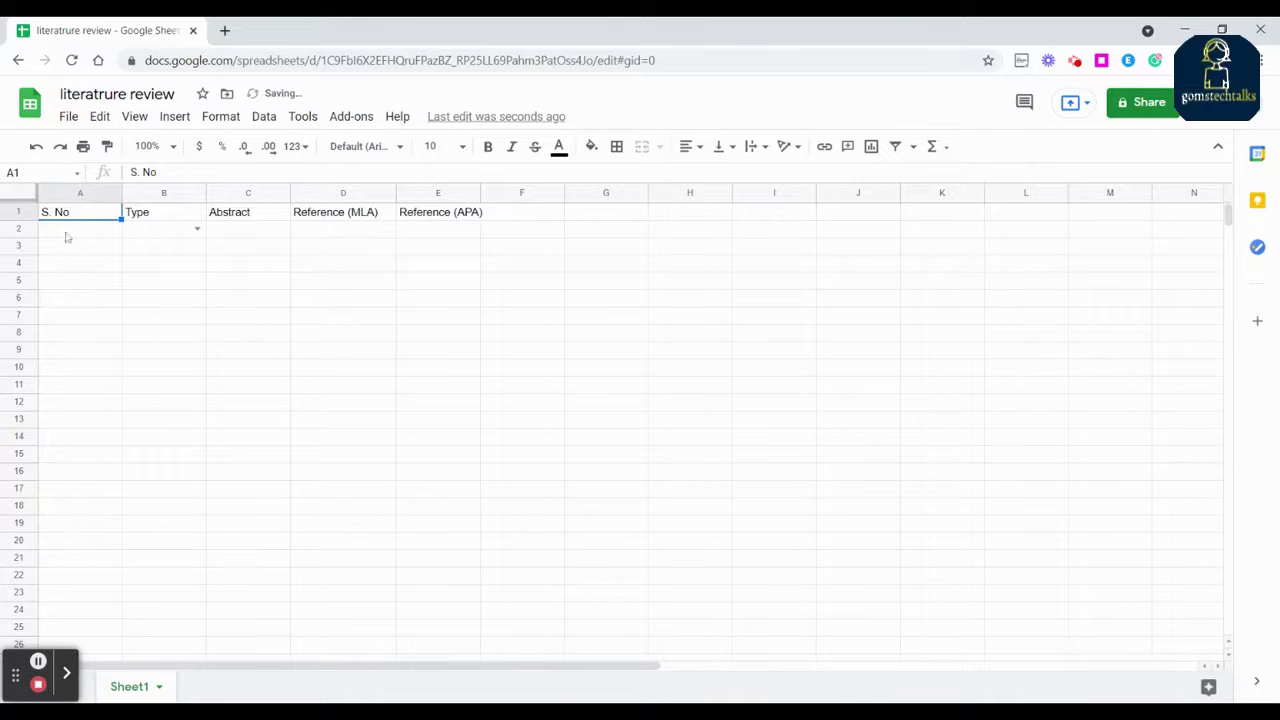
# Enter serial number 1 in A2 and choose Research as the type in B2.
pyautogui.click(53, 235)
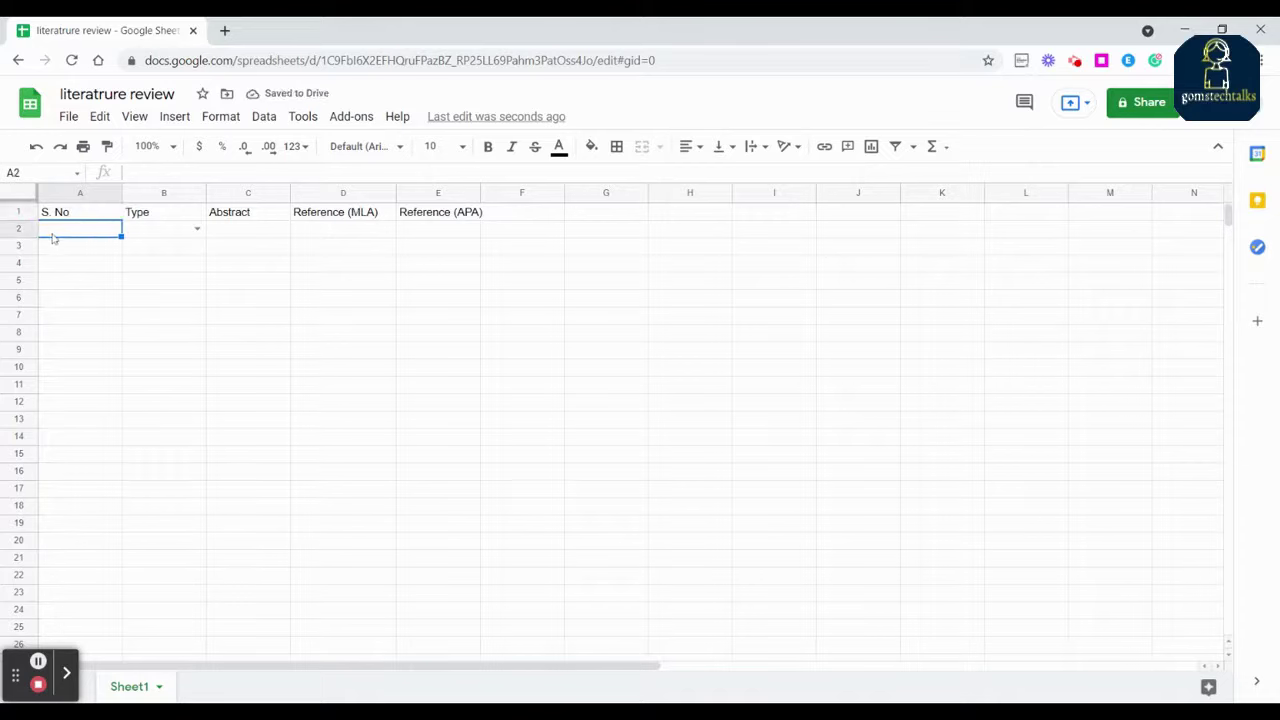
pyautogui.write('1')
pyautogui.press('Tab')
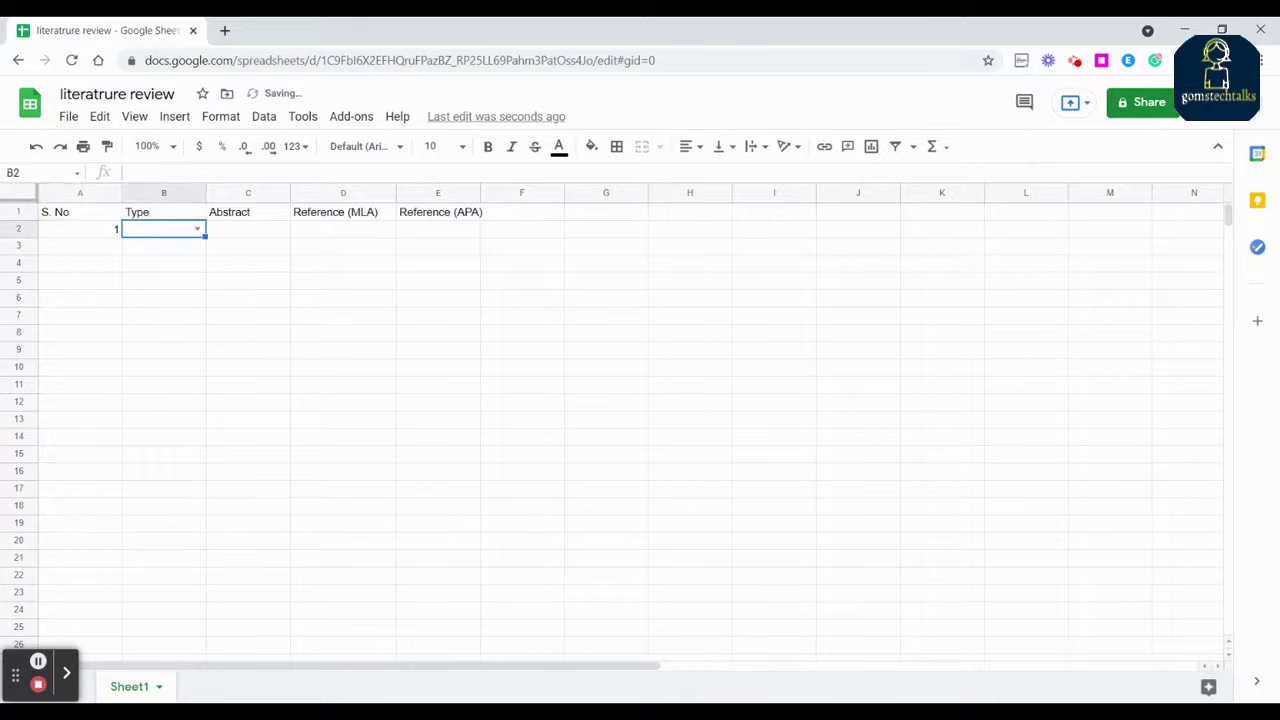
pyautogui.click(198, 232)
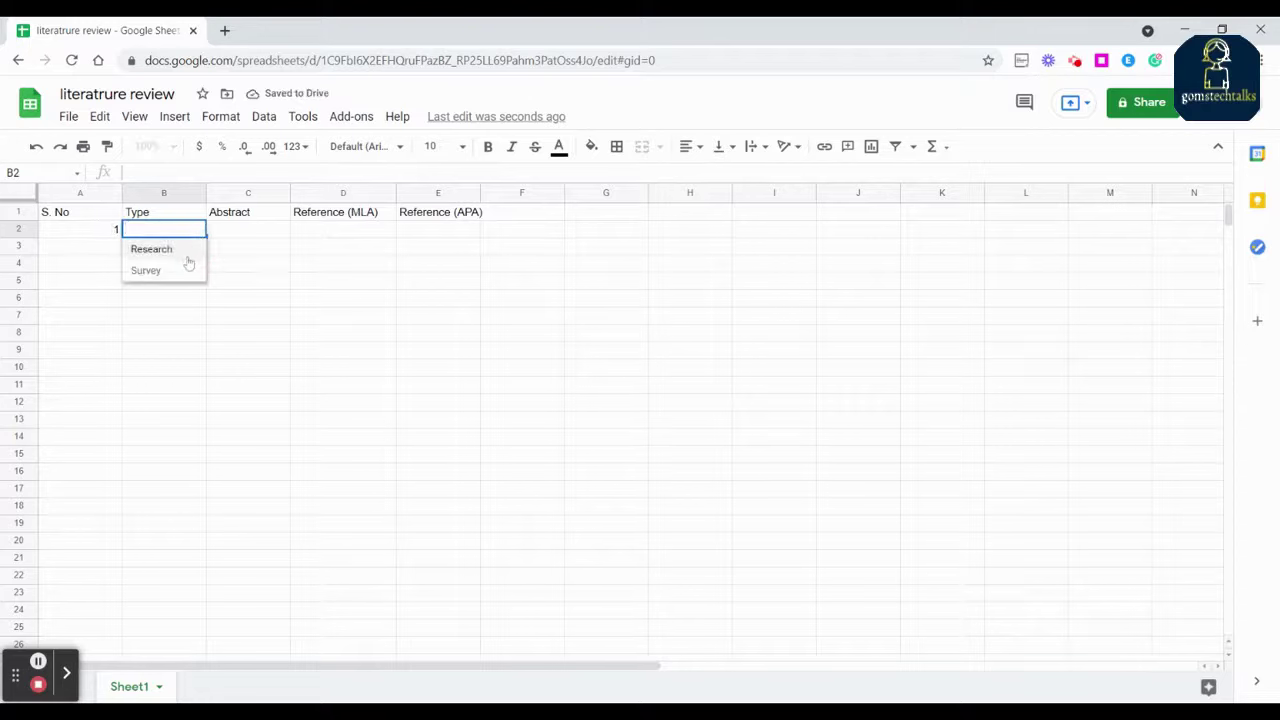
pyautogui.click(180, 258)
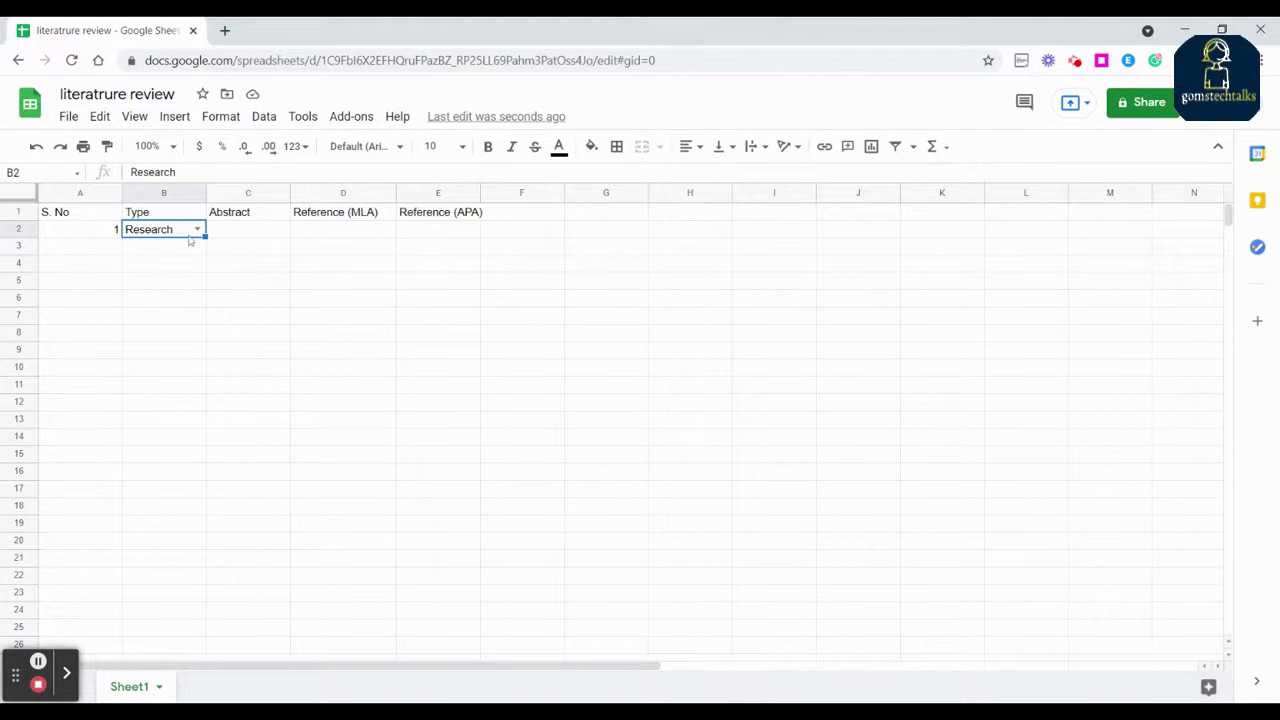
# Paste the copied abstract beginning "Finding hidden patterns in medical data" into cell C2.
pyautogui.click(236, 232)
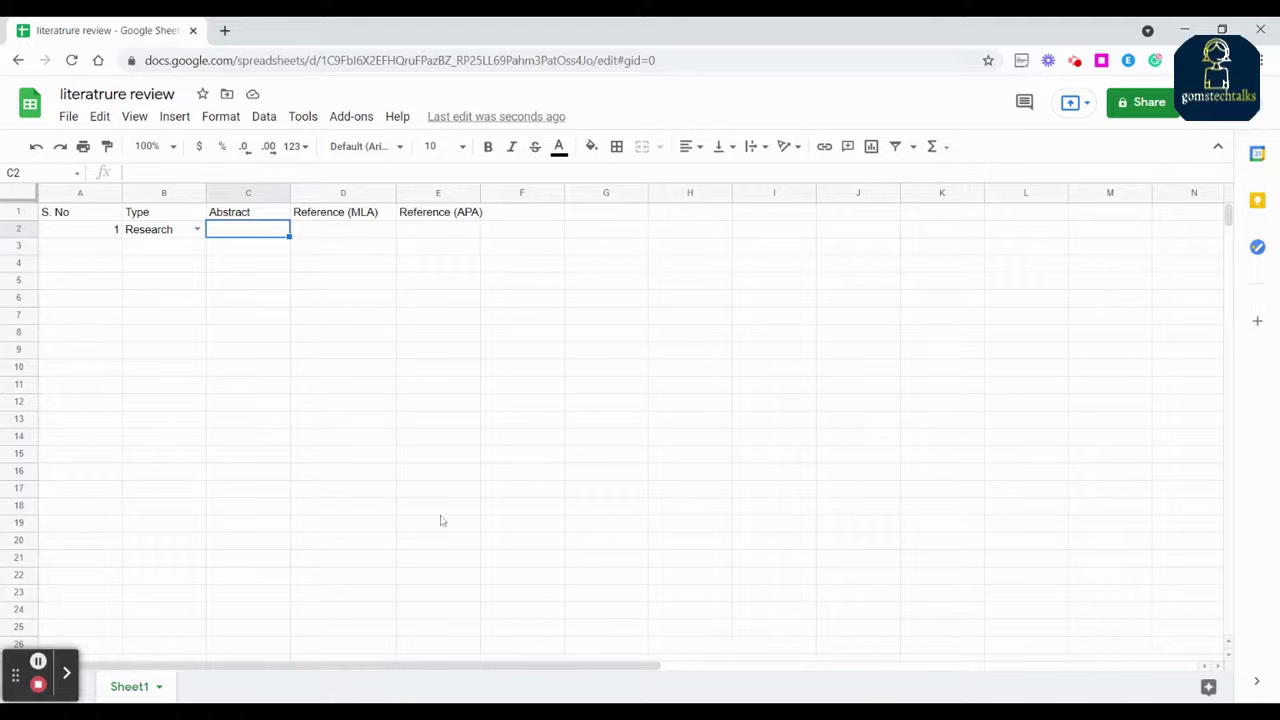
pyautogui.click(337, 234)
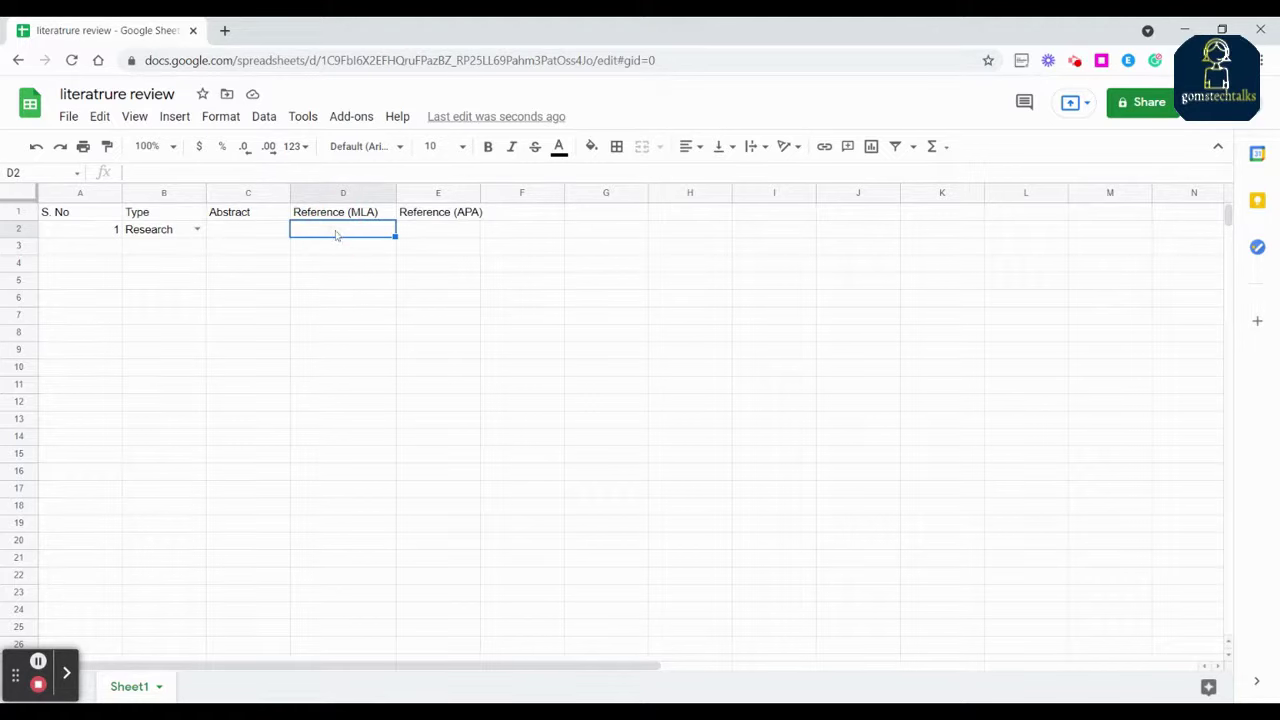
pyautogui.click(285, 234)
pyautogui.hotkey('ctrl', 'v')
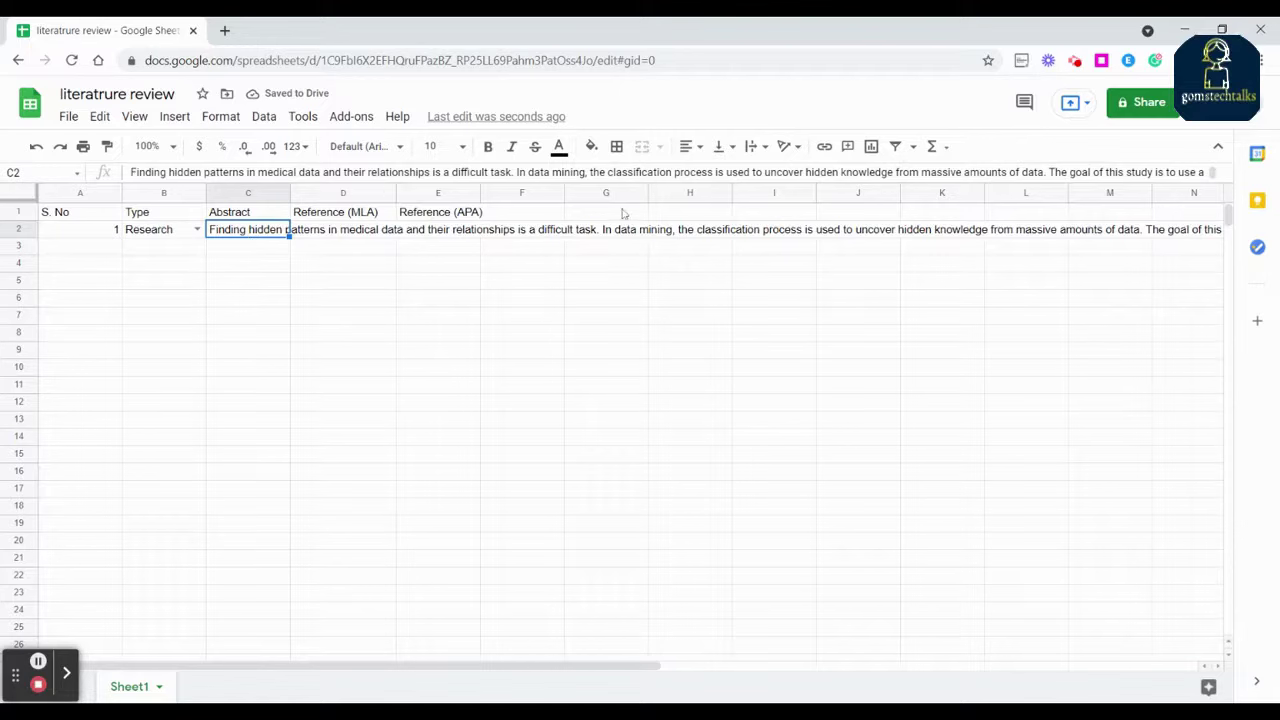
# Wrap the abstract text in cell C2 and widen column C so the text takes fewer lines.
pyautogui.click(789, 147)
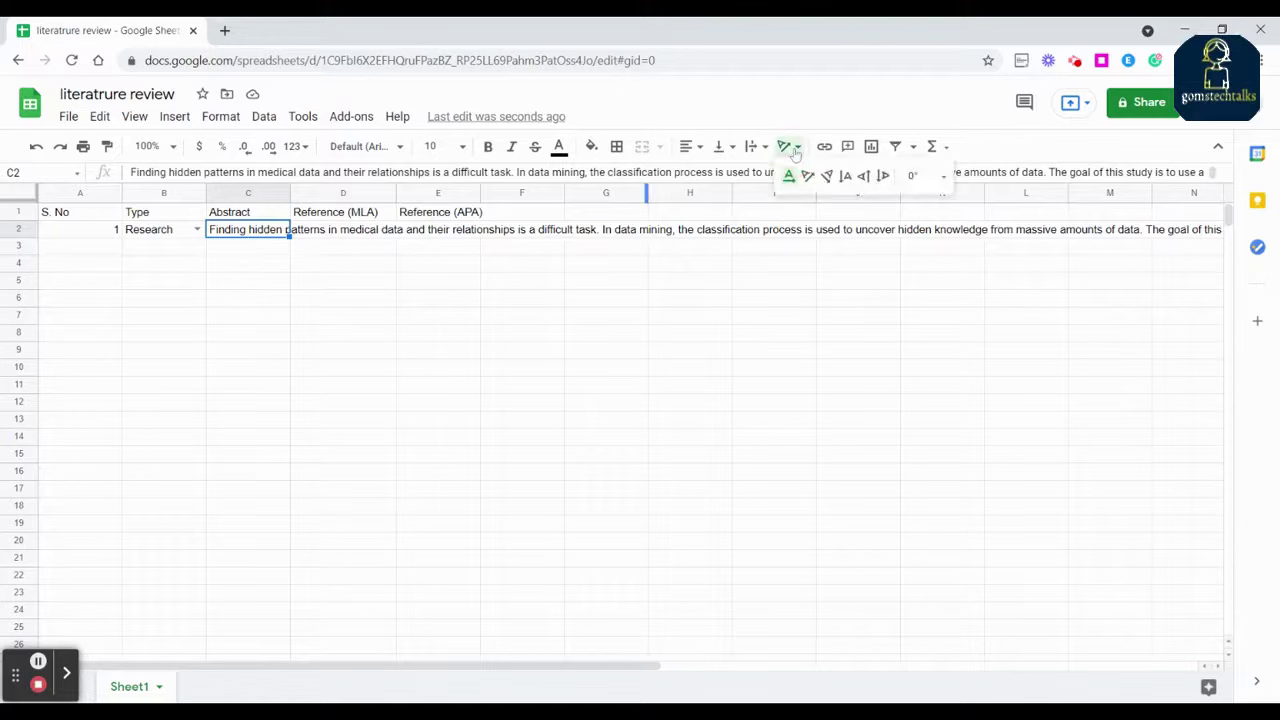
pyautogui.click(265, 239)
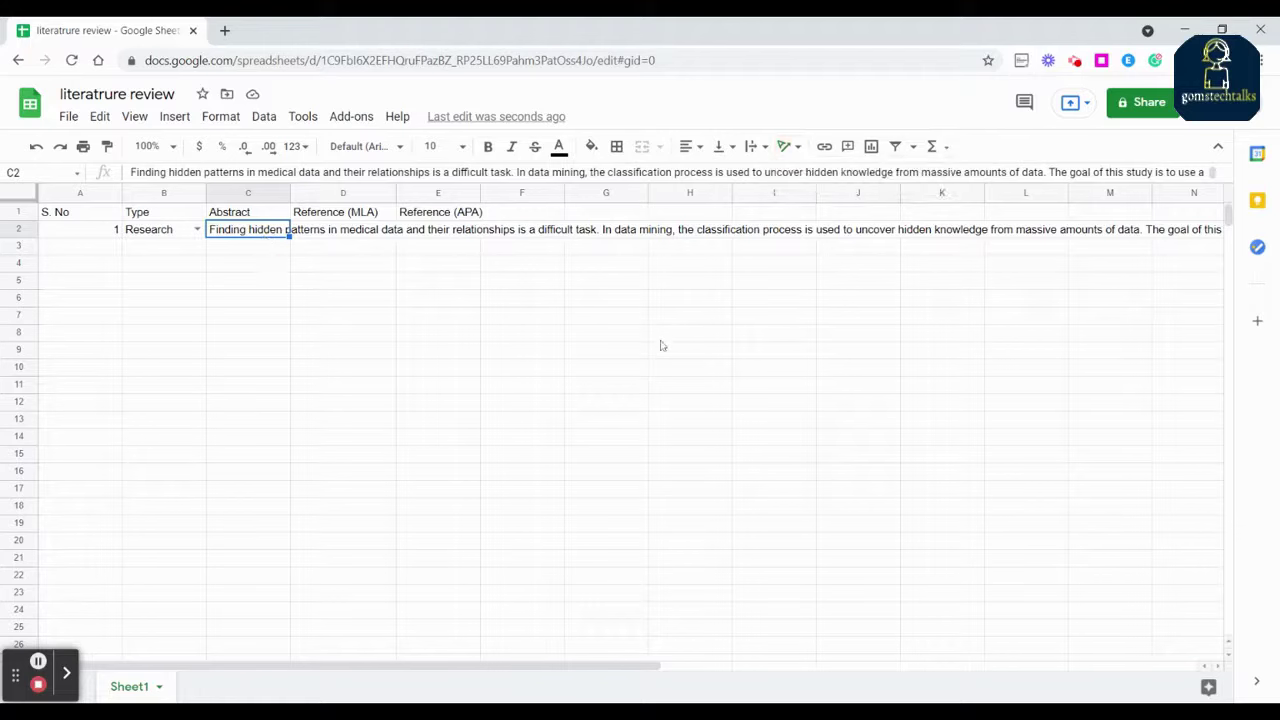
pyautogui.click(132, 117)
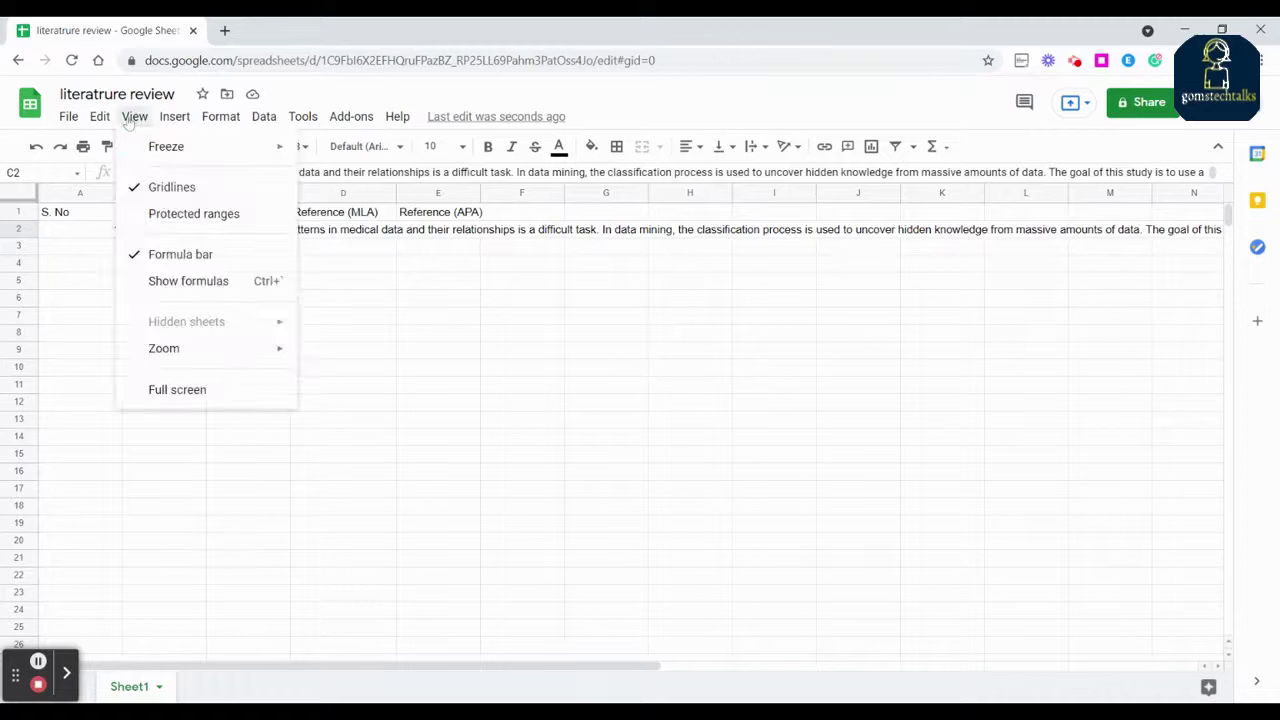
pyautogui.moveTo(164, 123)
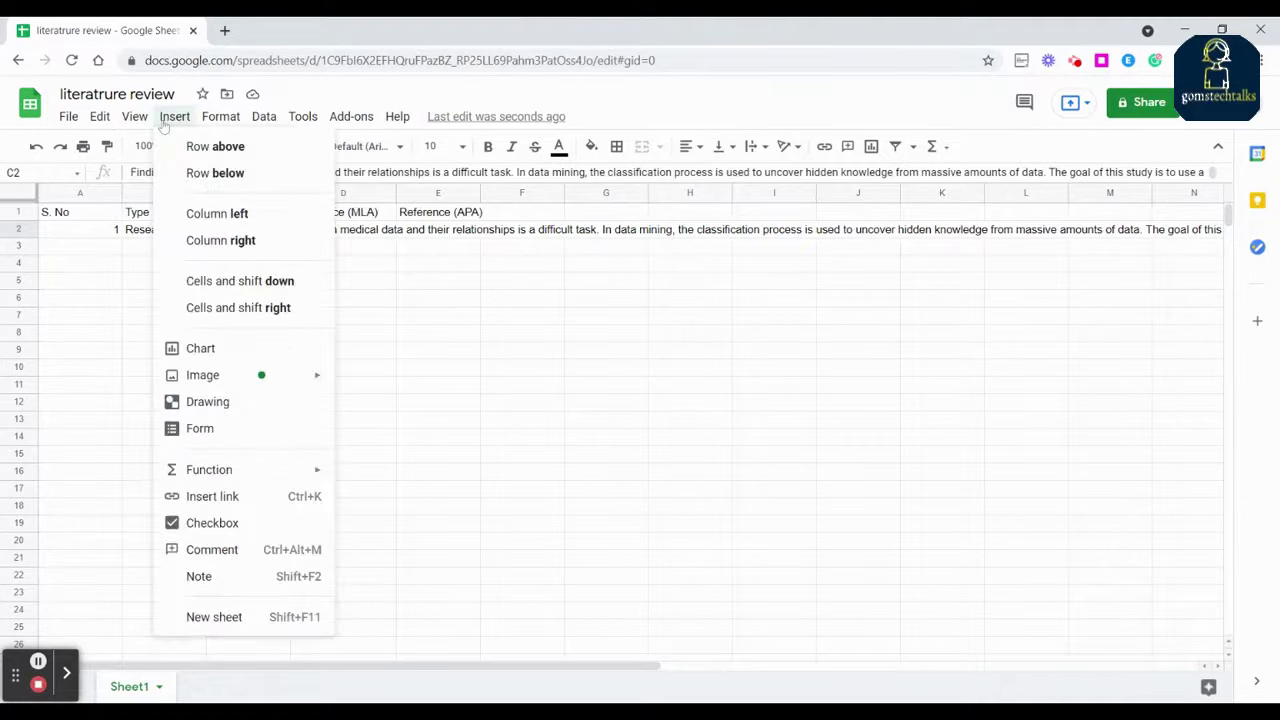
pyautogui.moveTo(218, 128)
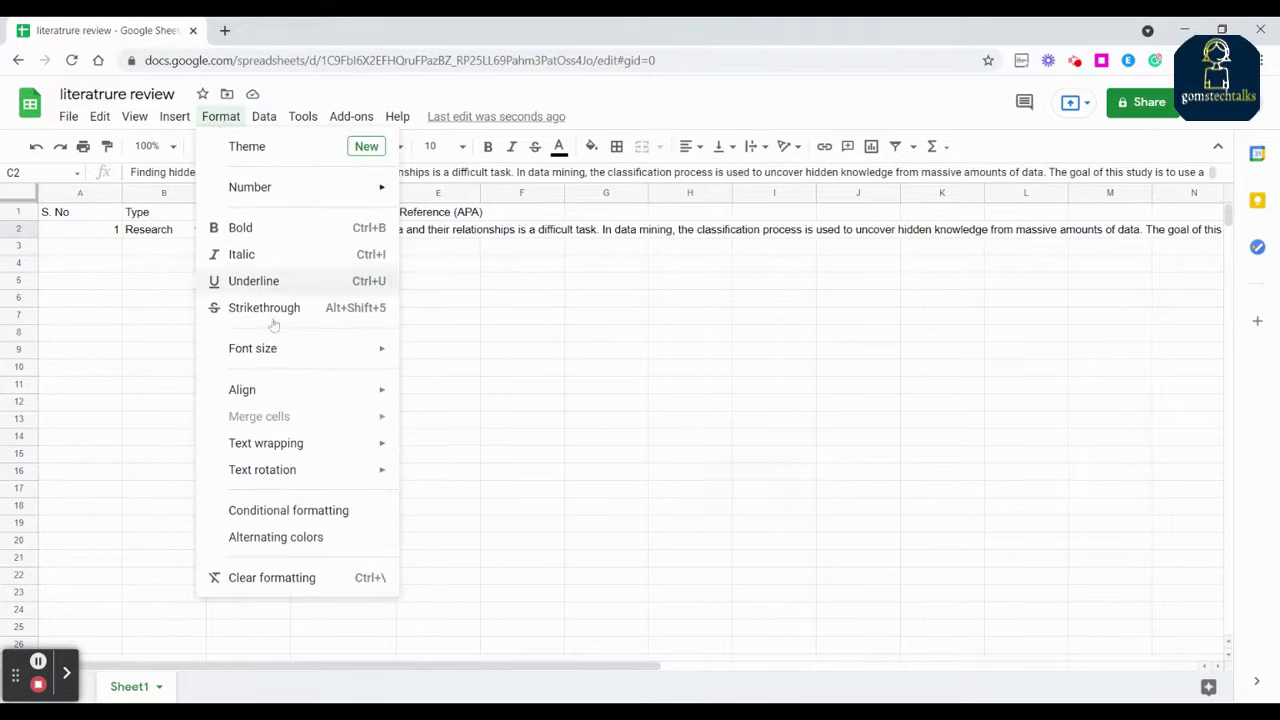
pyautogui.moveTo(282, 445)
pyautogui.click(425, 478)
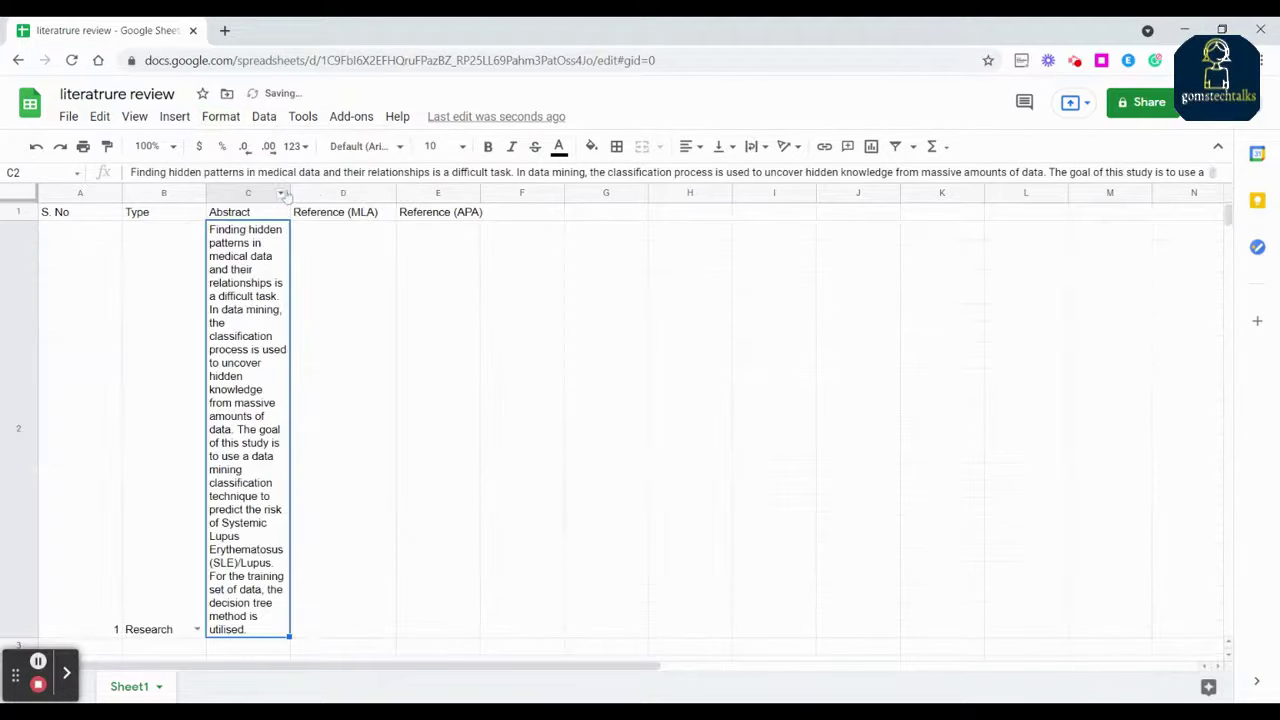
pyautogui.moveTo(290, 193); pyautogui.dragTo(449, 193)
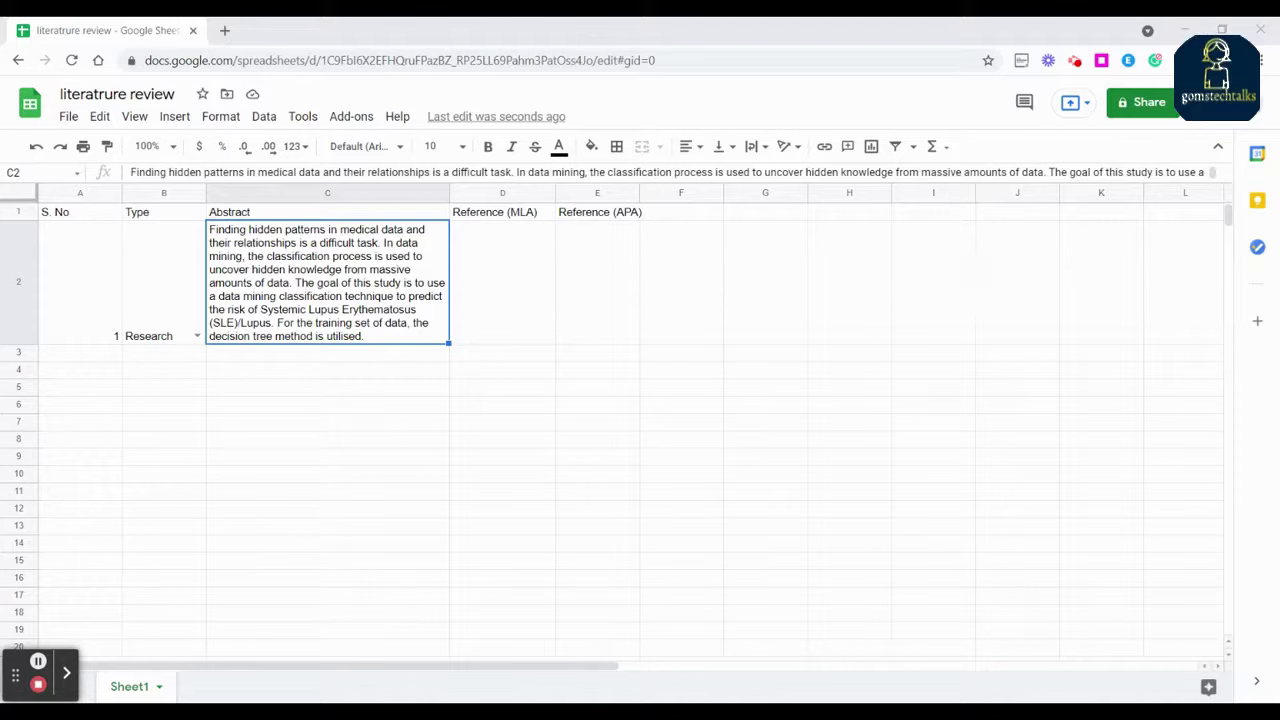
# Search the web for "google scholar" in a new browser tab and open the Google Scholar site.
pyautogui.click(224, 32)
pyautogui.write('goo')
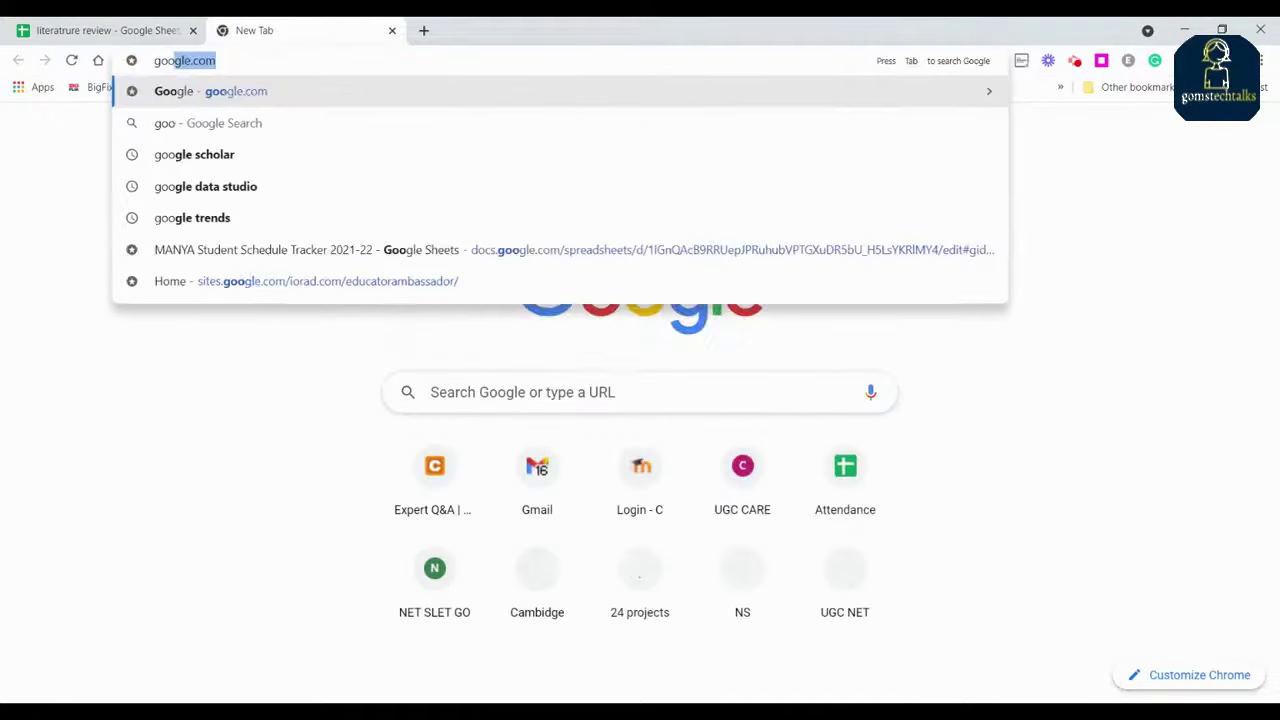
pyautogui.write('gle scholar')
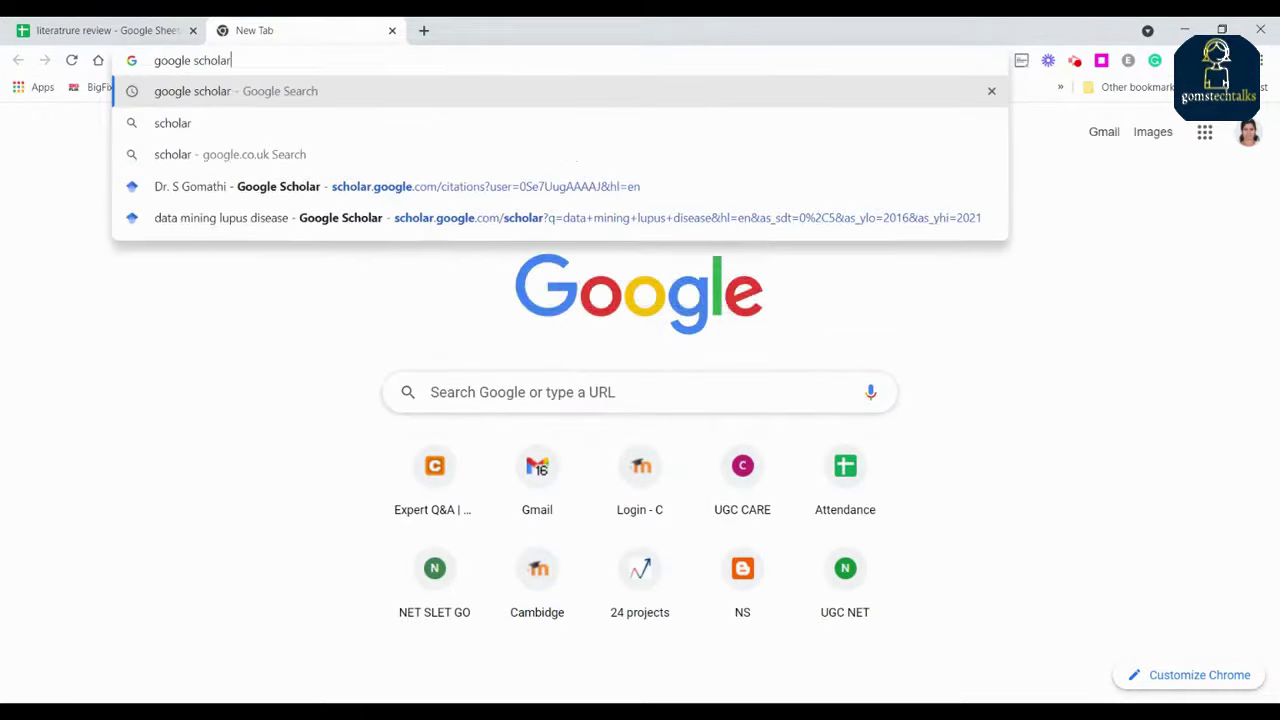
pyautogui.press('Return')
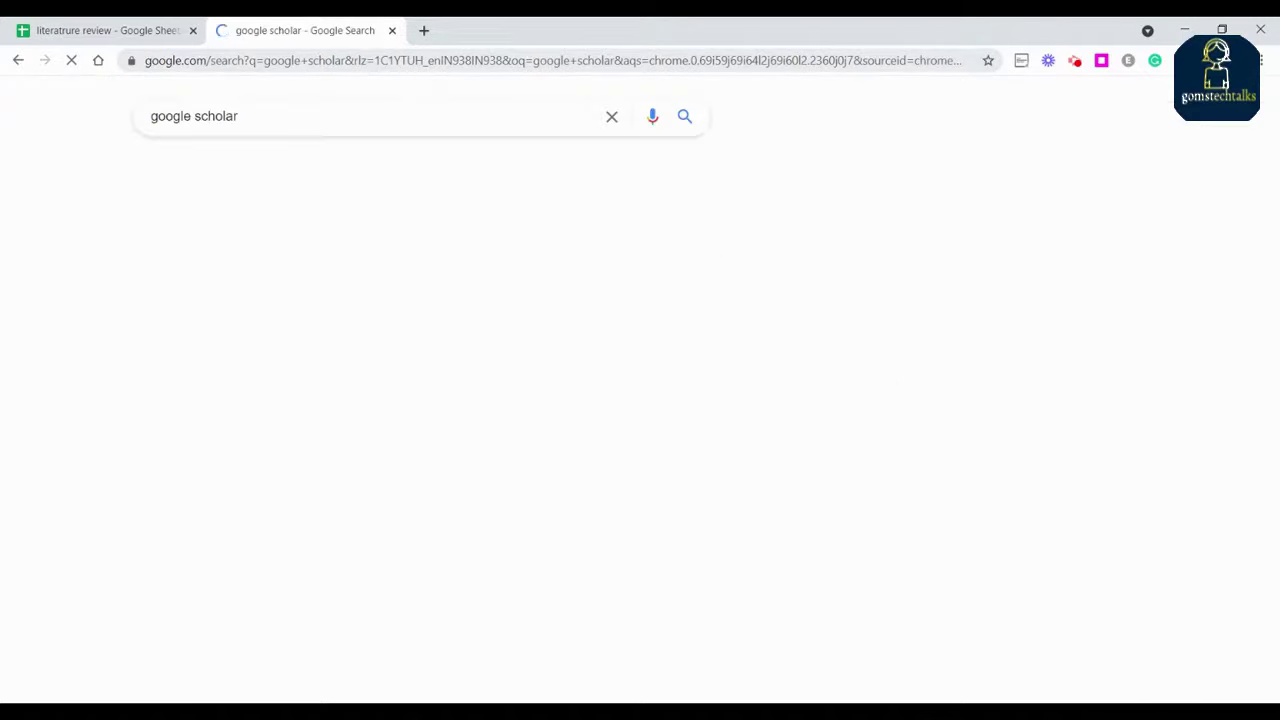
pyautogui.click(236, 260)
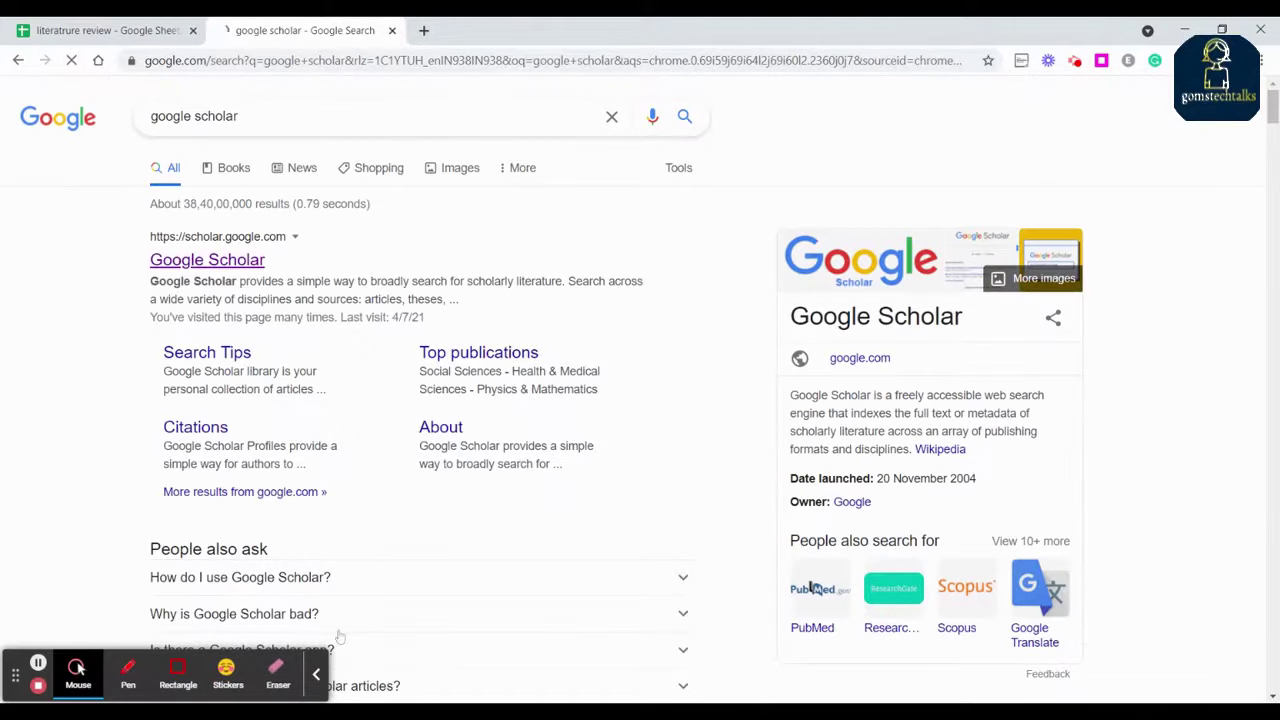
pyautogui.click(317, 677)
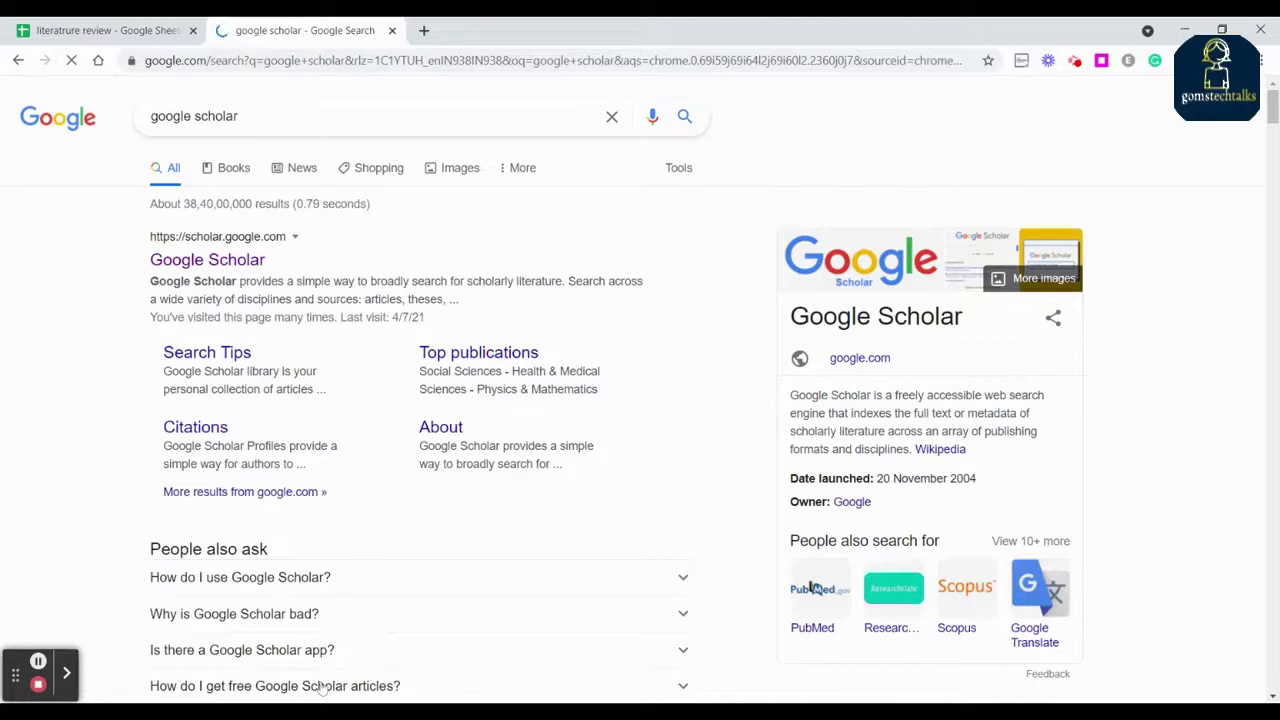
# Search Google Scholar for the paper "Systemic Lupus Erythematosus manifestation using ID3 Algorithm – A clinical Analysis" and copy its MLA citation.
pyautogui.click(634, 251)
pyautogui.hotkey('ctrl', 'v')
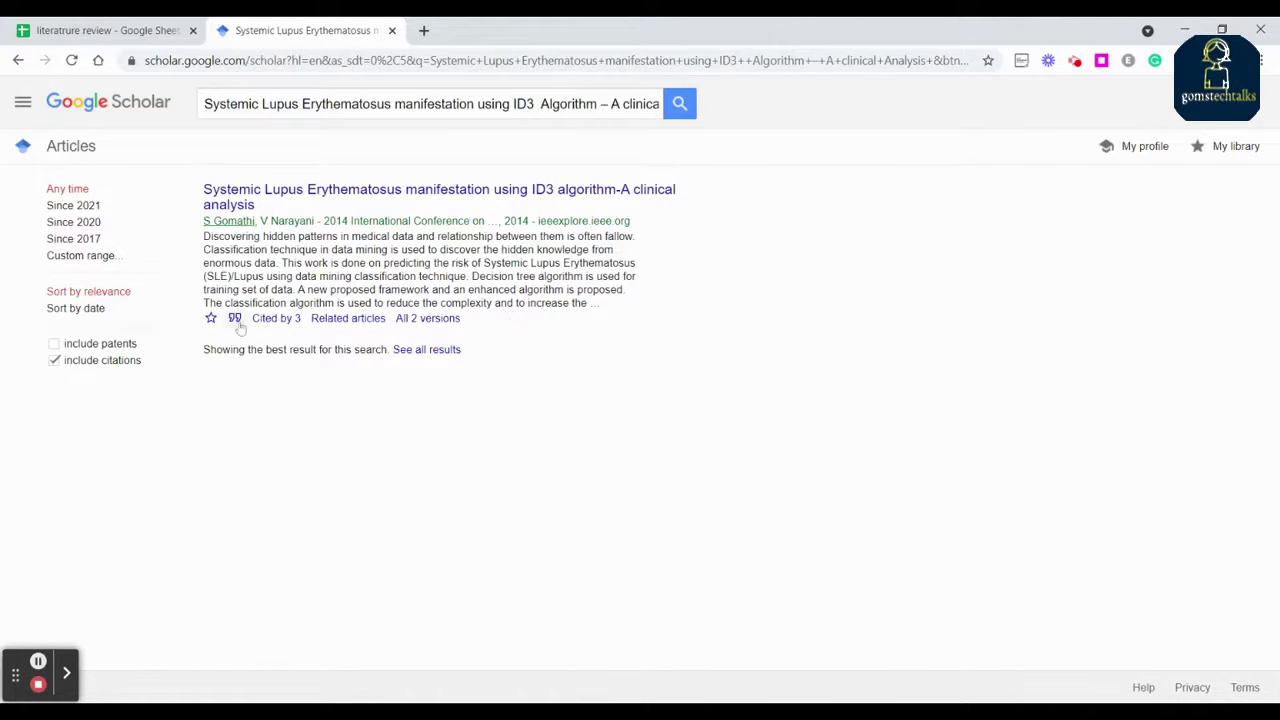
pyautogui.click(235, 319)
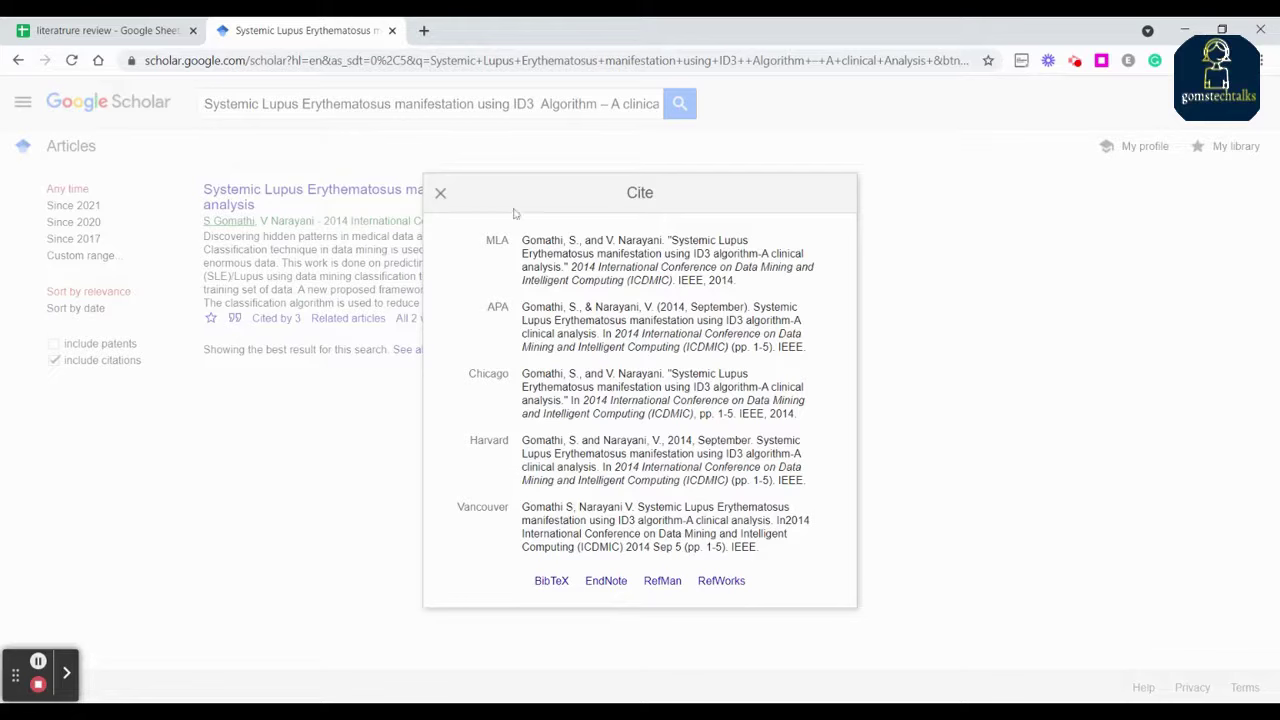
pyautogui.click(585, 244)
pyautogui.hotkey('ctrl', 'c')
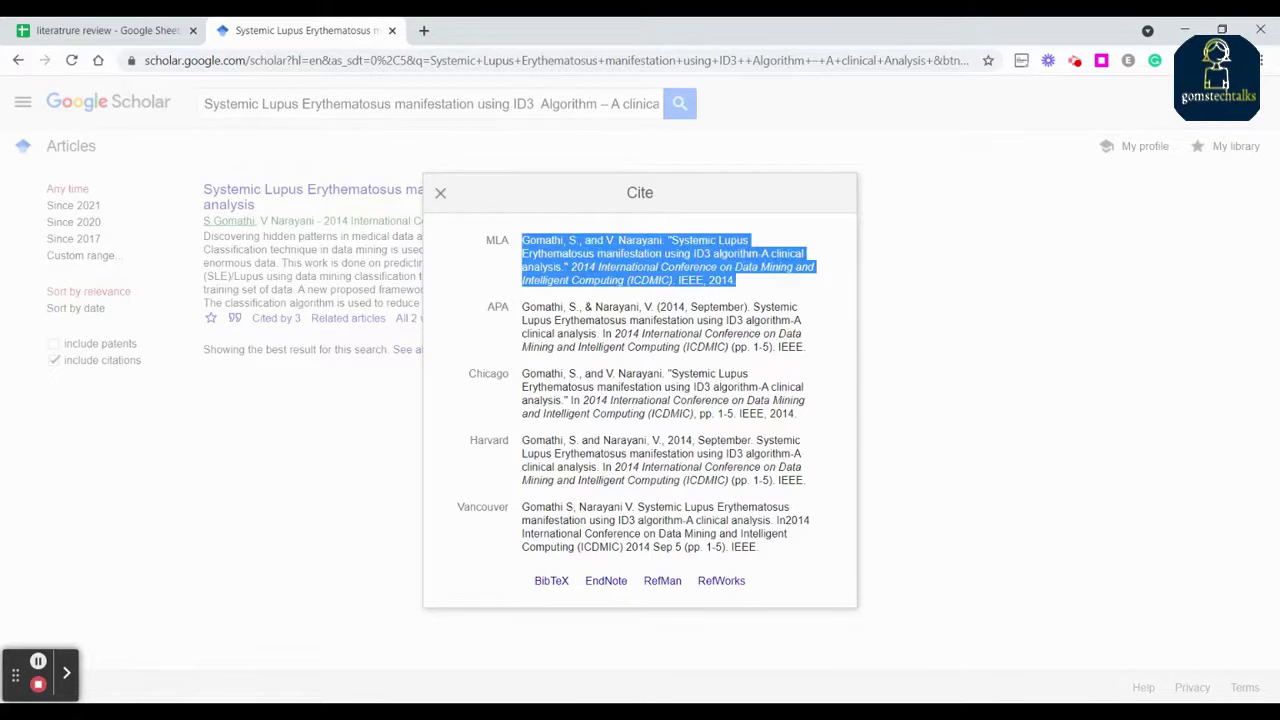
# Paste the copied MLA citation into cell D2 of the literature review sheet and wrap its text.
pyautogui.click(45, 28)
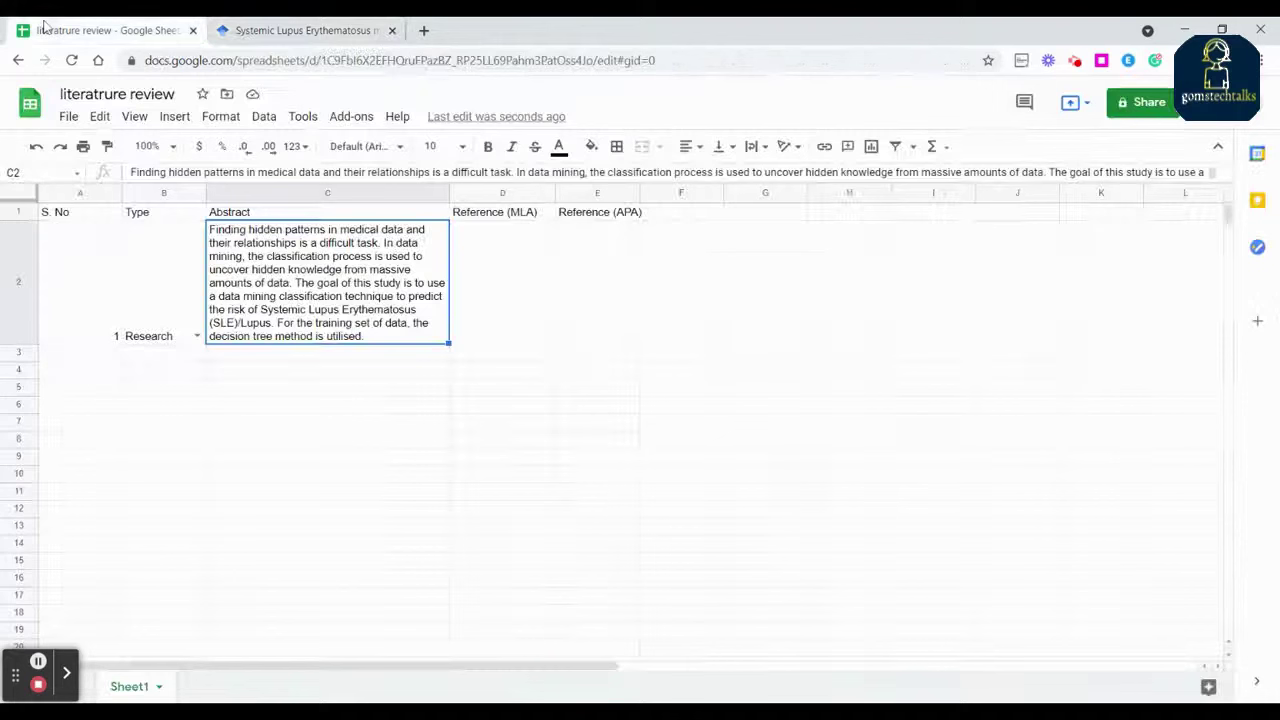
pyautogui.click(463, 263)
pyautogui.hotkey('ctrl', 'v')
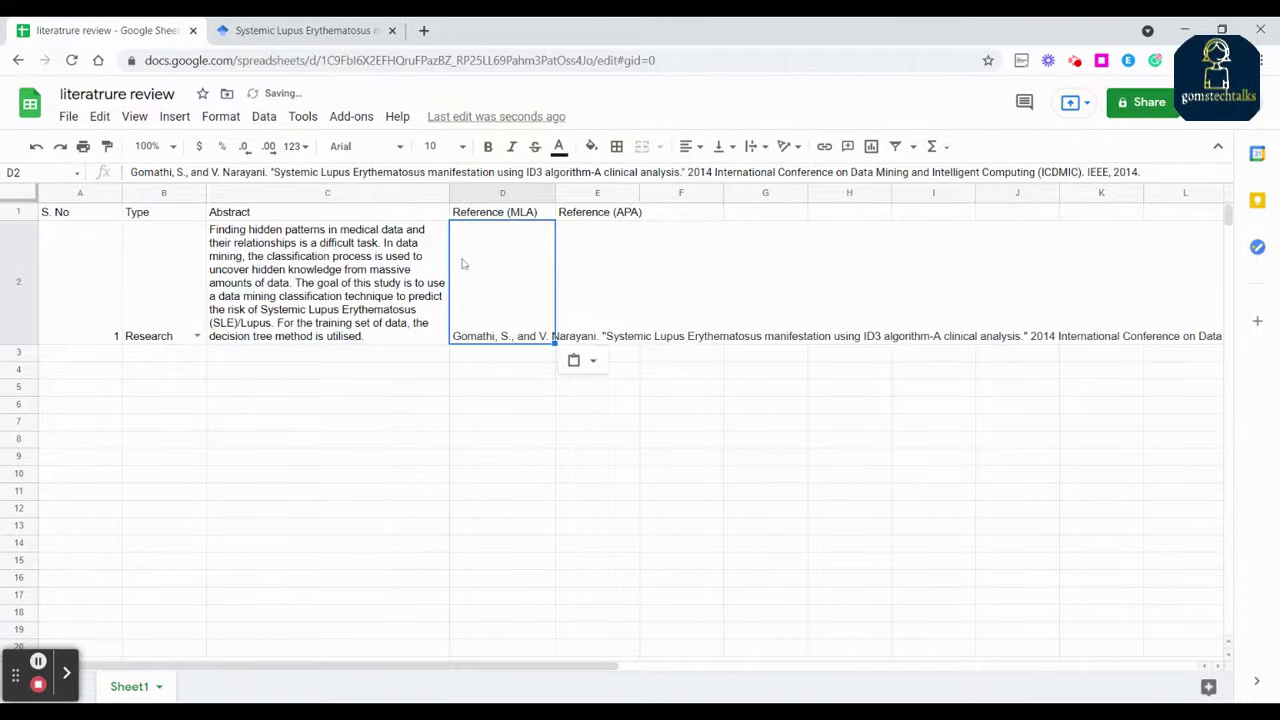
pyautogui.click(138, 118)
pyautogui.moveTo(173, 122)
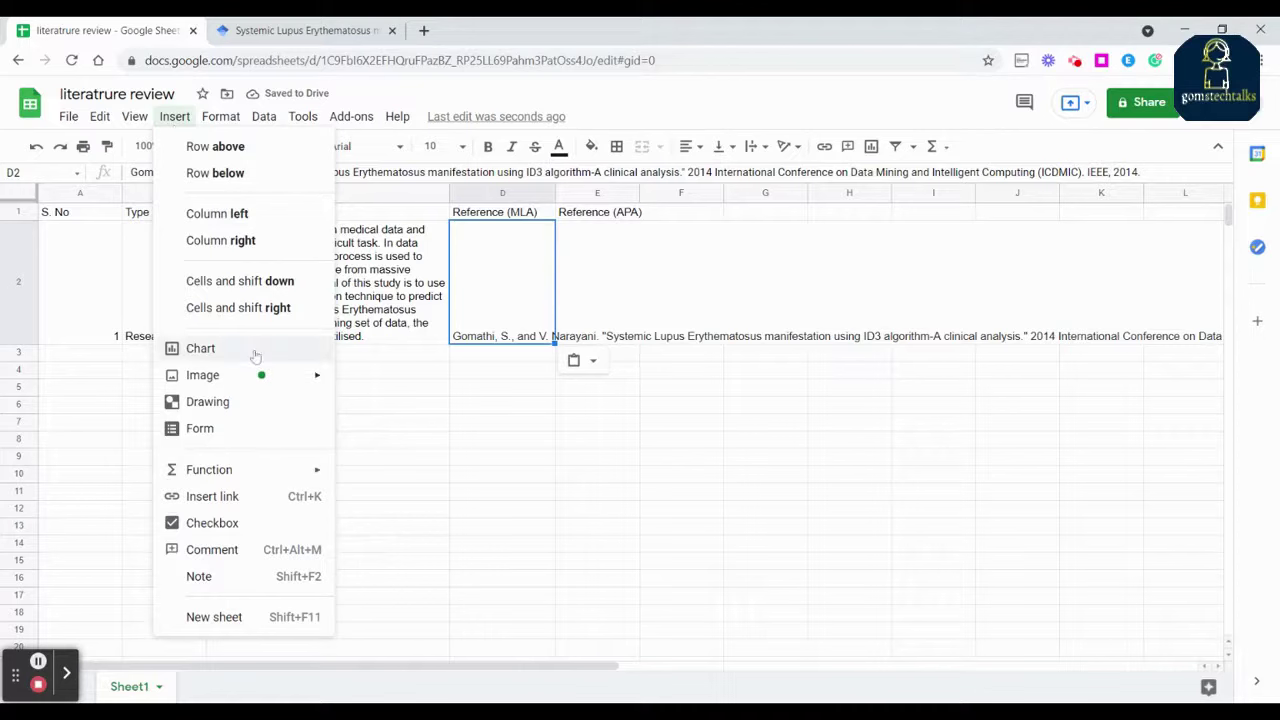
pyautogui.moveTo(221, 120)
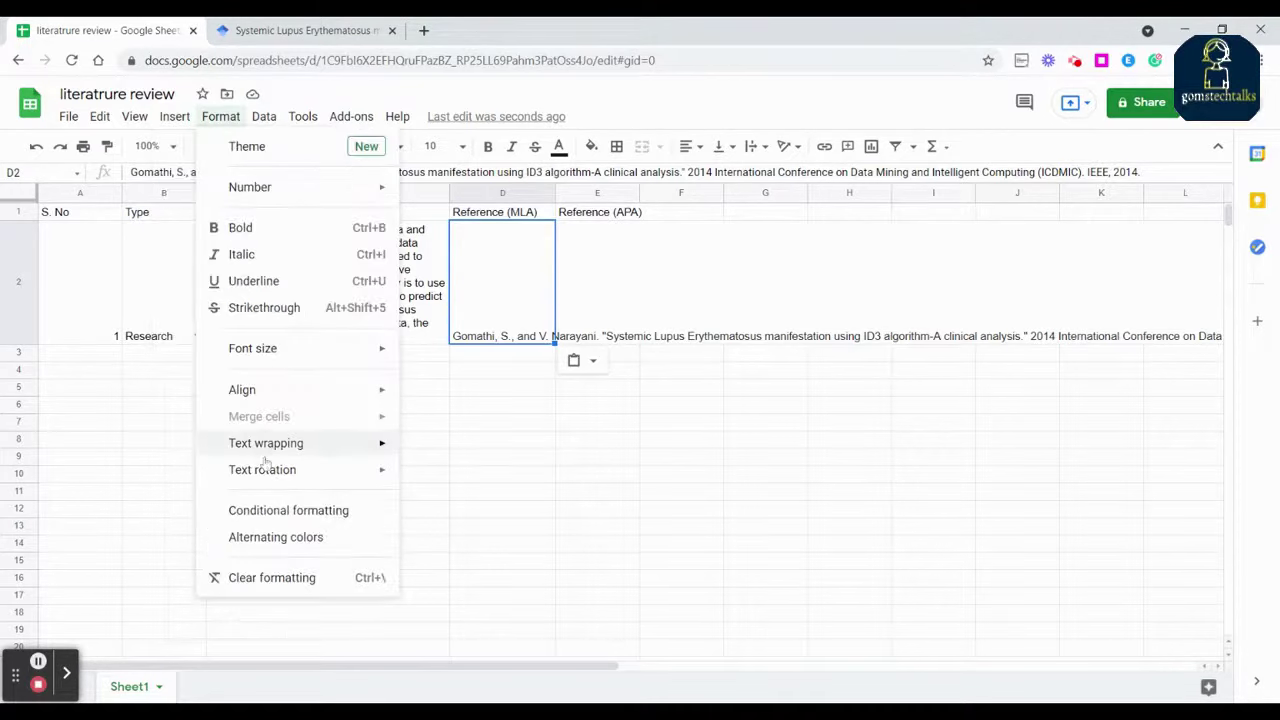
pyautogui.moveTo(372, 444)
pyautogui.click(441, 475)
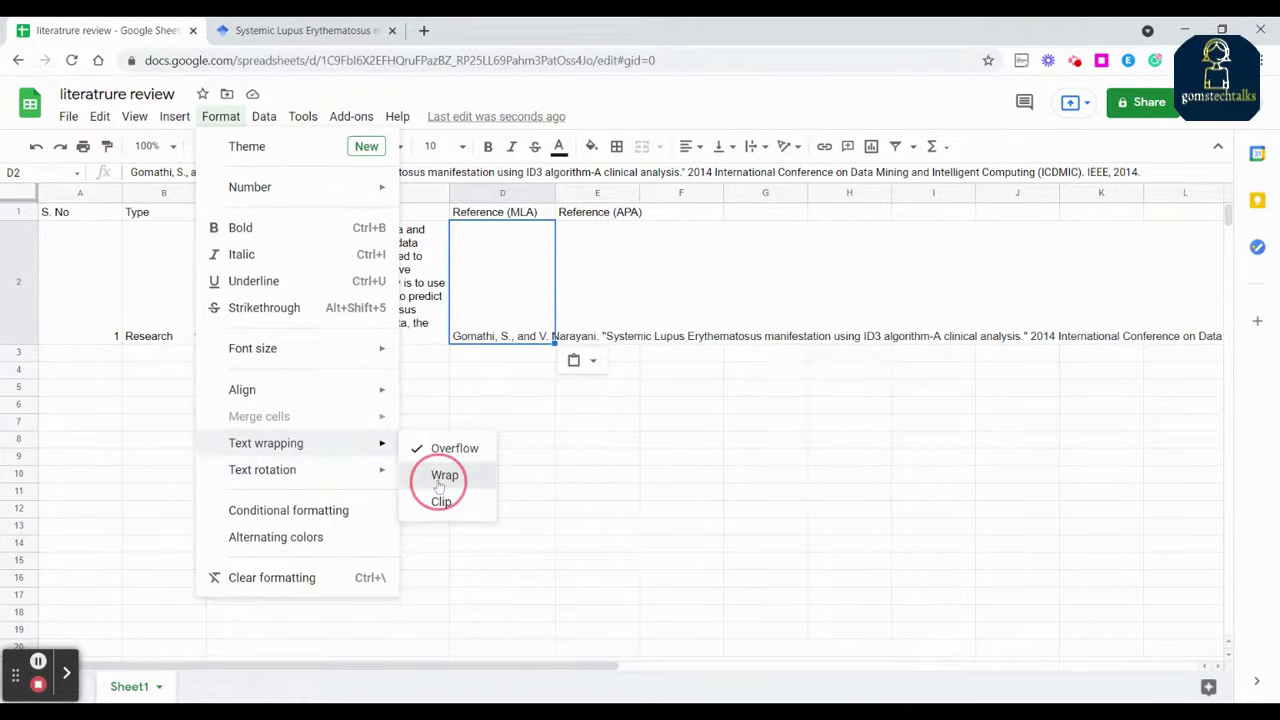
# Copy the paper's APA citation from Google Scholar and paste it into cell E2 of the literature review sheet.
pyautogui.click(581, 286)
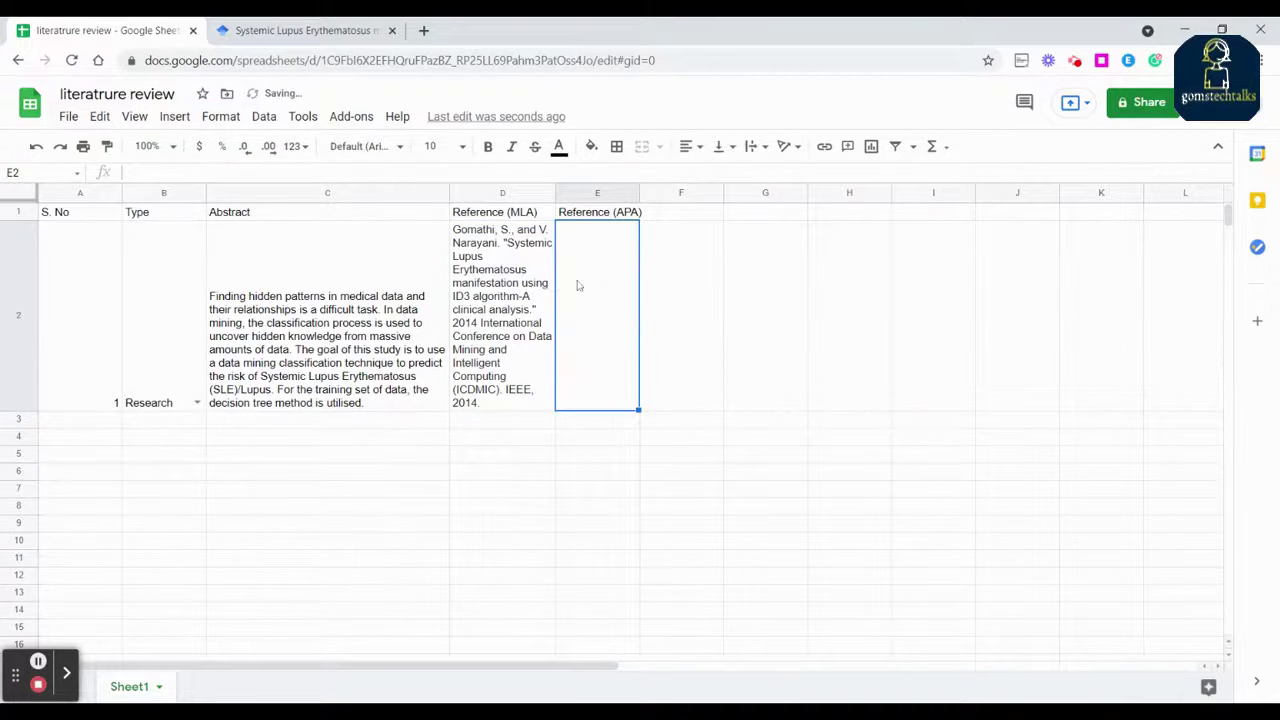
pyautogui.click(226, 31)
pyautogui.click(540, 320)
pyautogui.hotkey('ctrl', 'c')
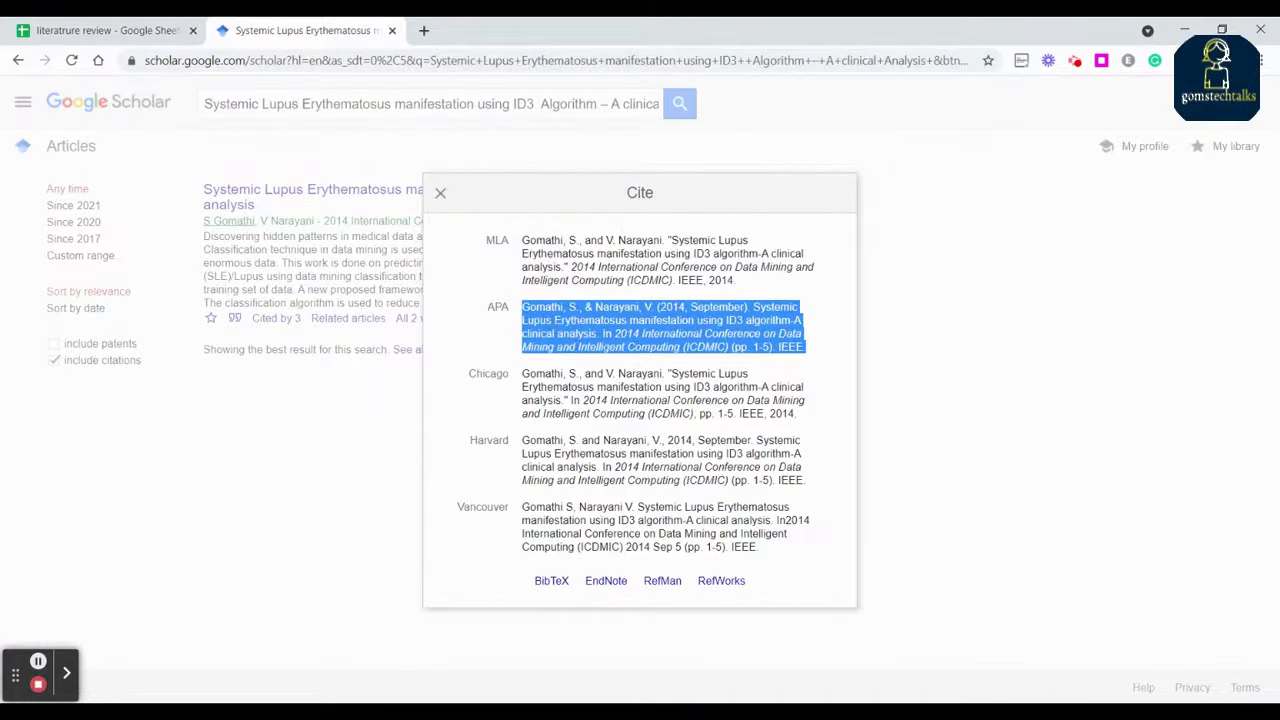
pyautogui.click(130, 30)
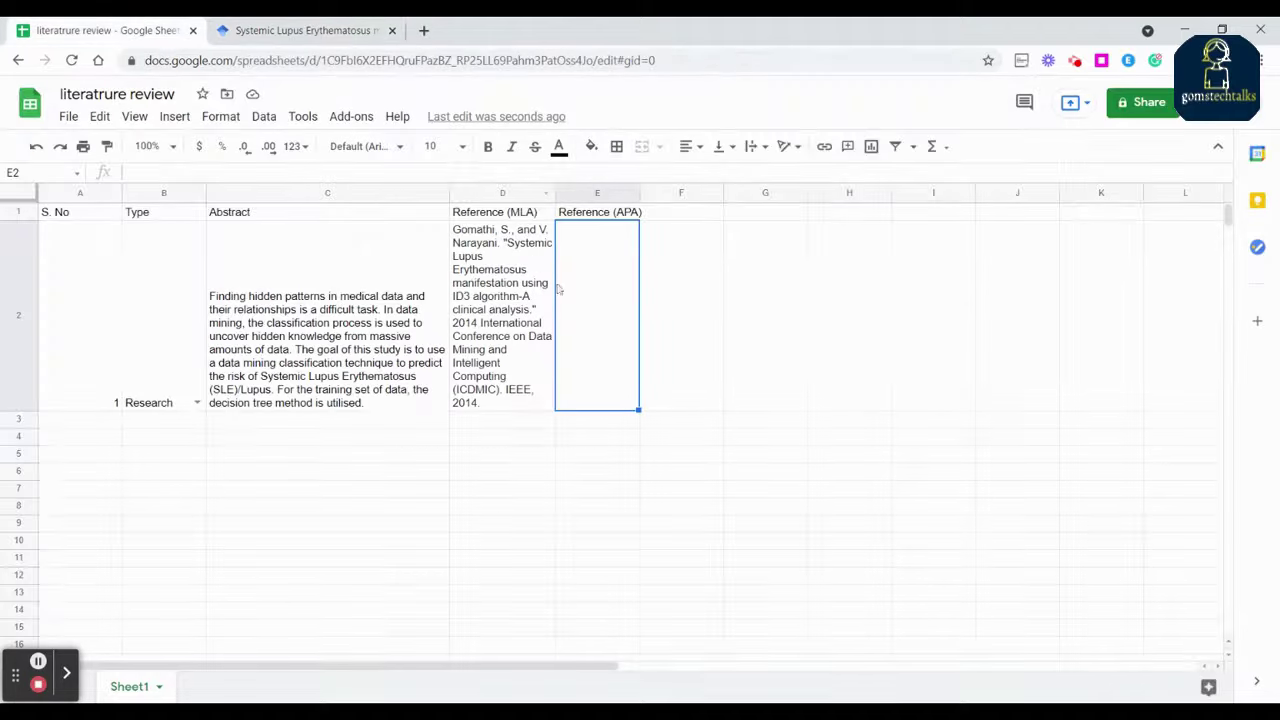
pyautogui.hotkey('ctrl', 'v')
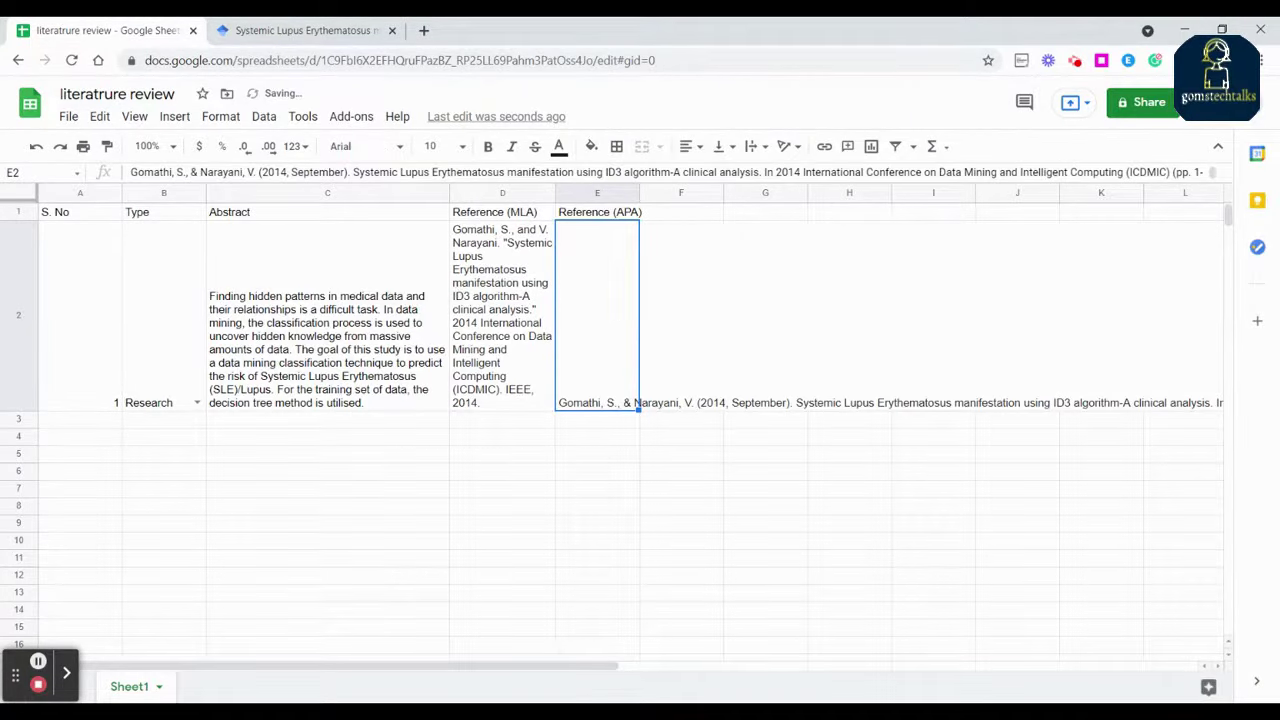
# Wrap the APA reference text in E2 and widen both reference columns, E and D.
pyautogui.click(214, 116)
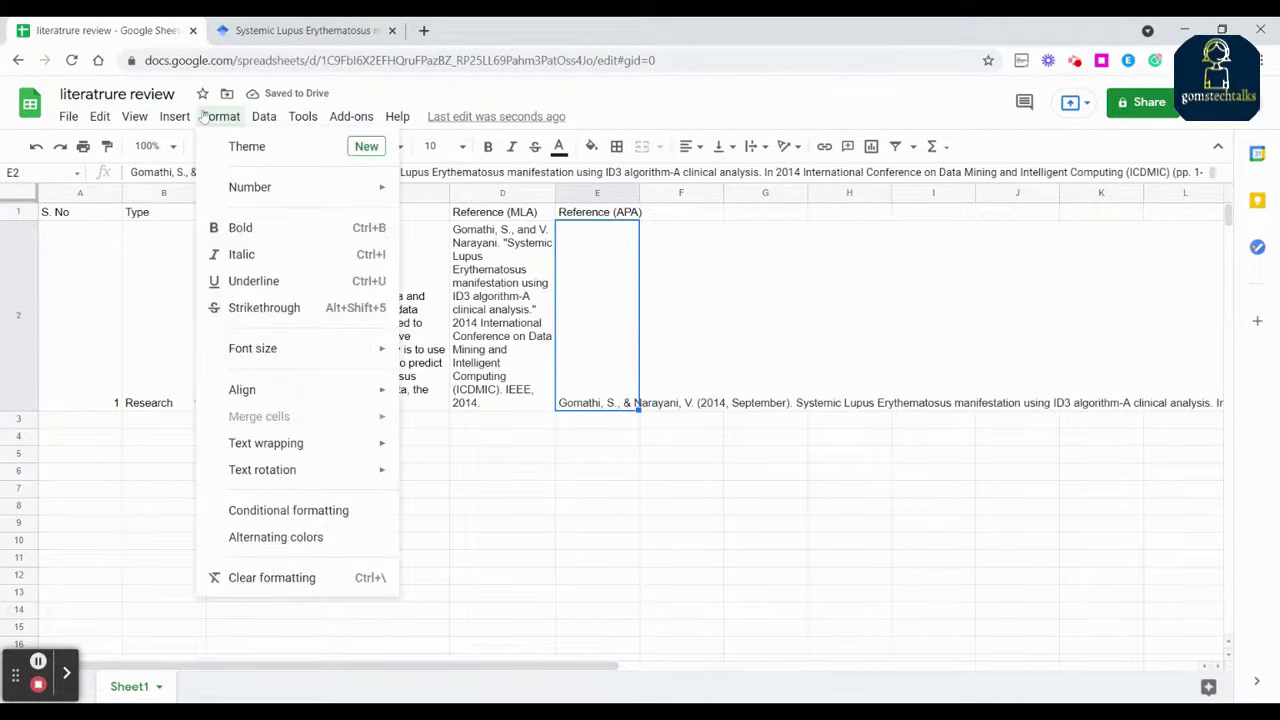
pyautogui.moveTo(312, 455)
pyautogui.click(432, 485)
pyautogui.moveTo(640, 192); pyautogui.dragTo(702, 196)
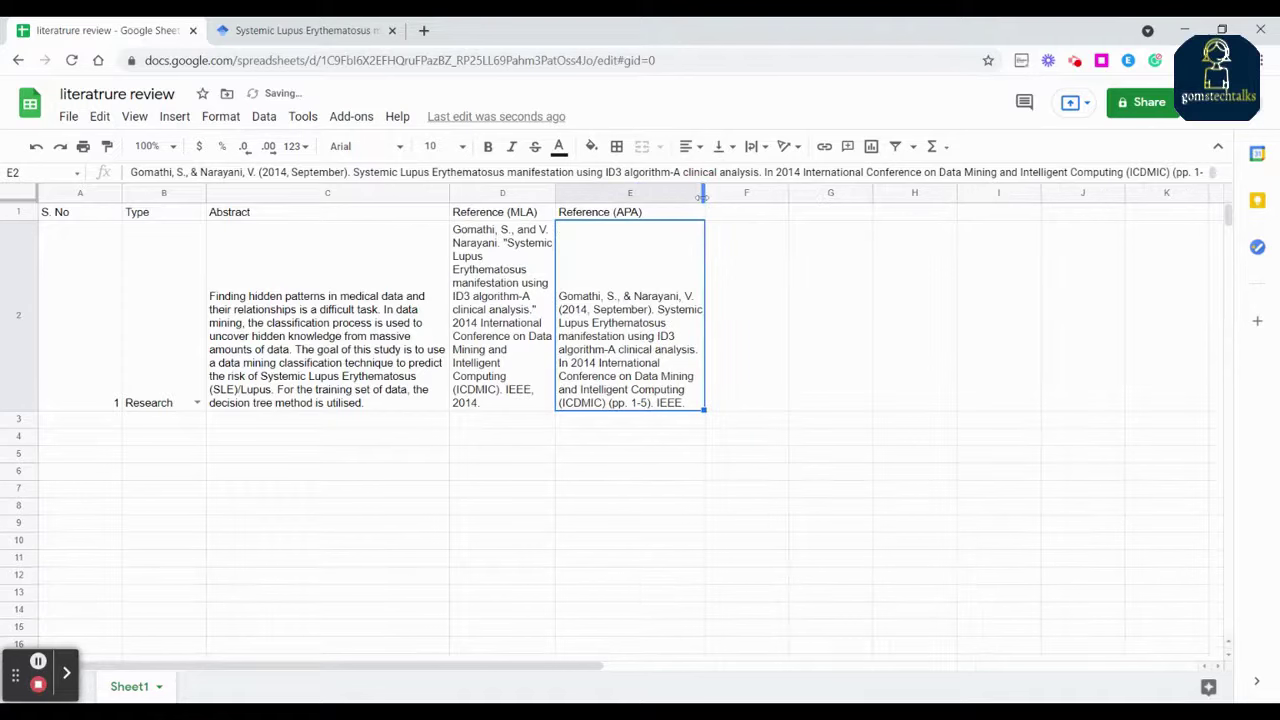
pyautogui.click(552, 196)
pyautogui.moveTo(556, 196); pyautogui.dragTo(598, 192)
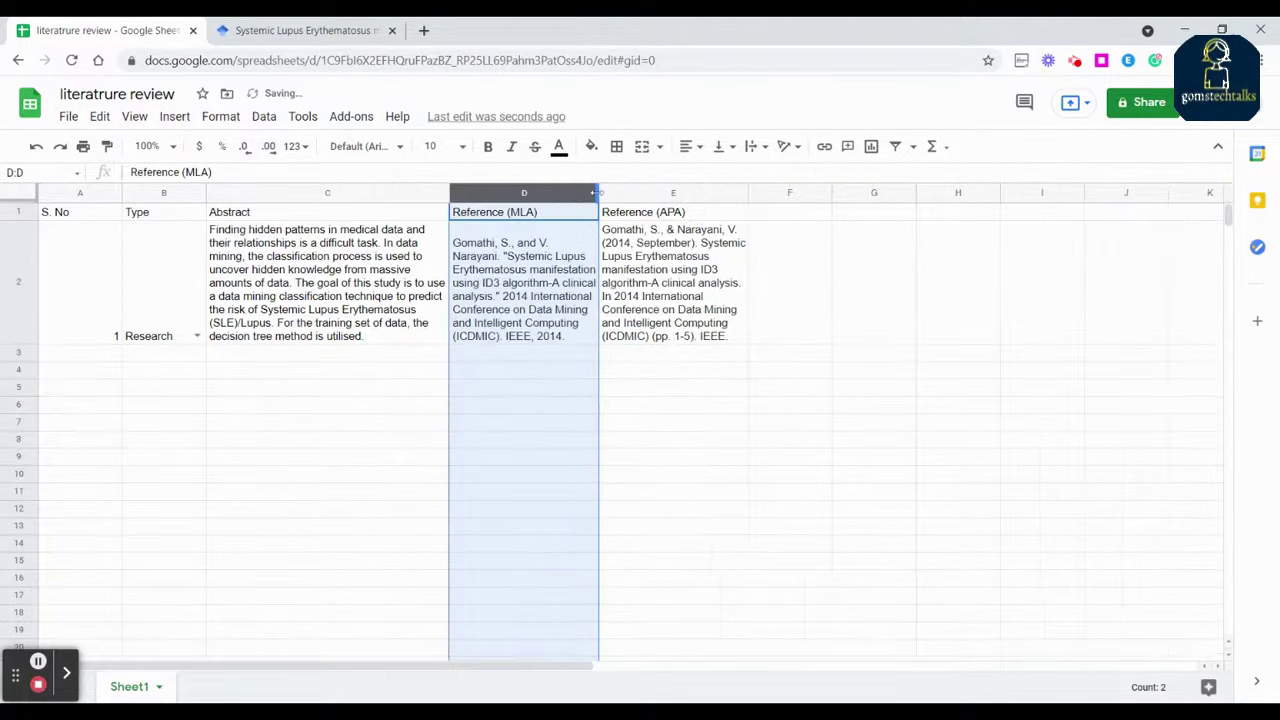
pyautogui.click(588, 371)
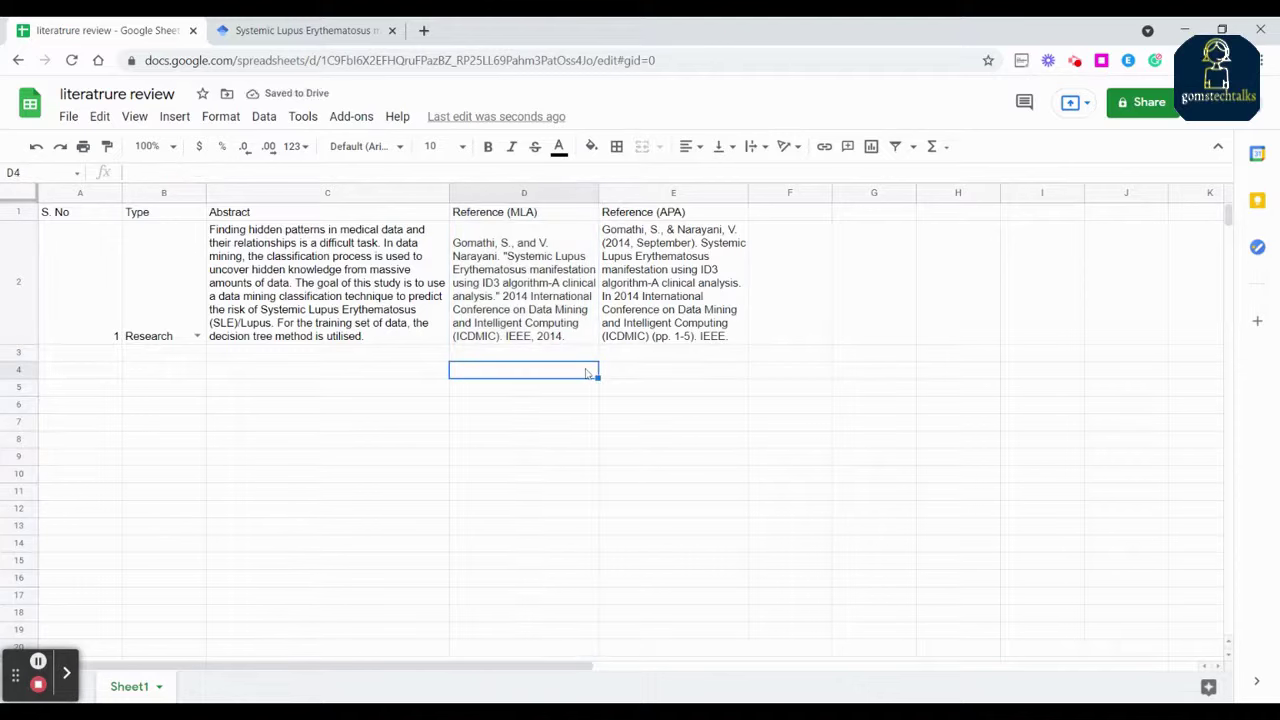
# Enter serial number 2 in A3 and fill the Type dropdown from B2 down through row 20.
pyautogui.click(103, 354)
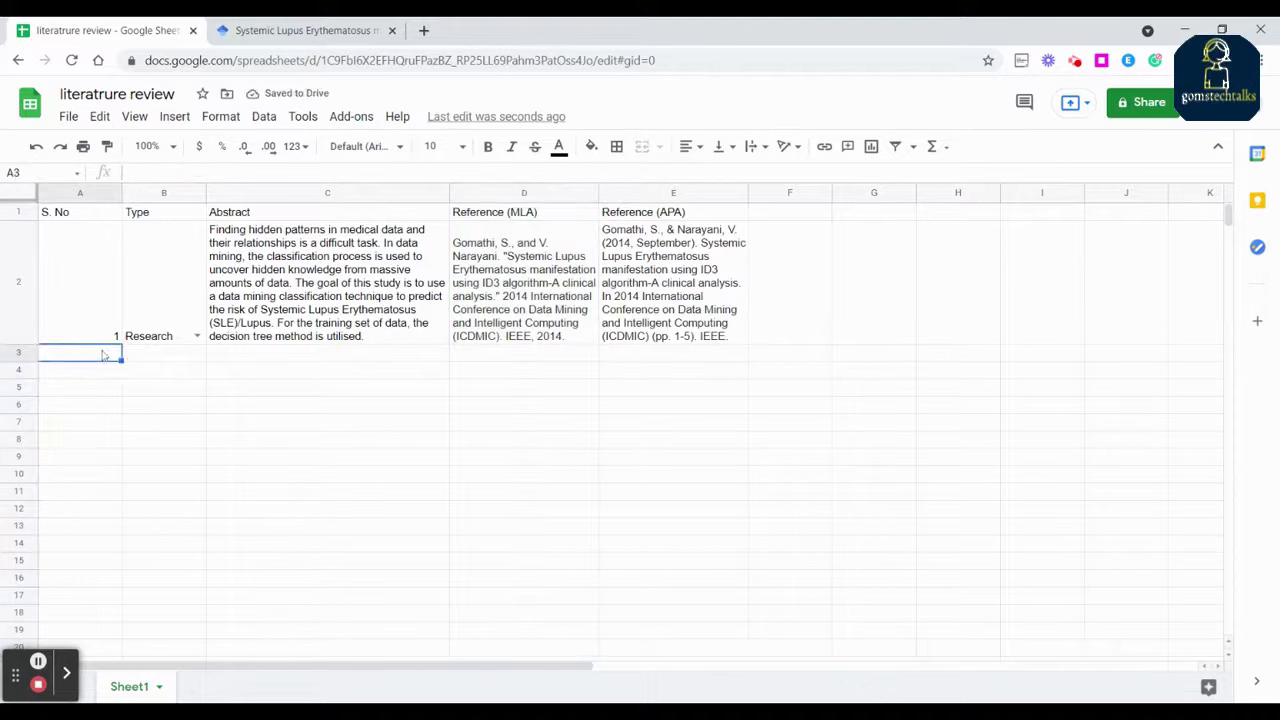
pyautogui.write('2')
pyautogui.press('Tab')
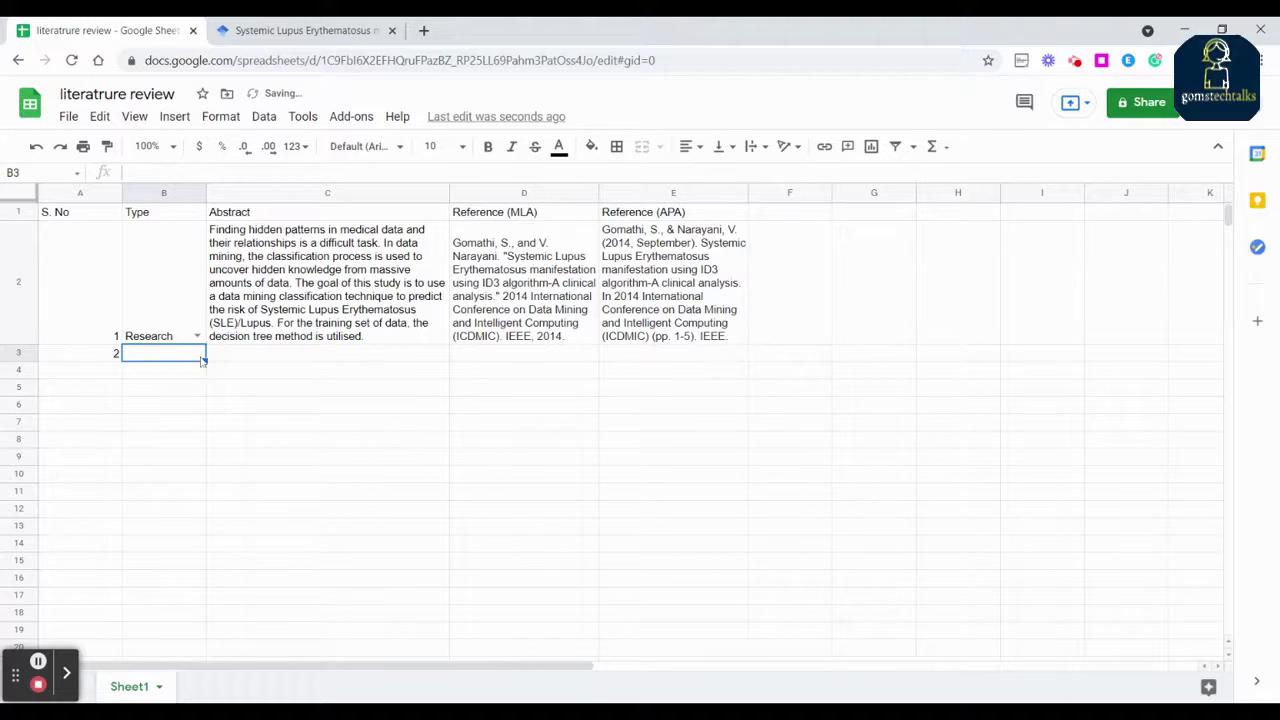
pyautogui.click(180, 322)
pyautogui.moveTo(205, 342); pyautogui.dragTo(216, 658)
pyautogui.click(255, 390)
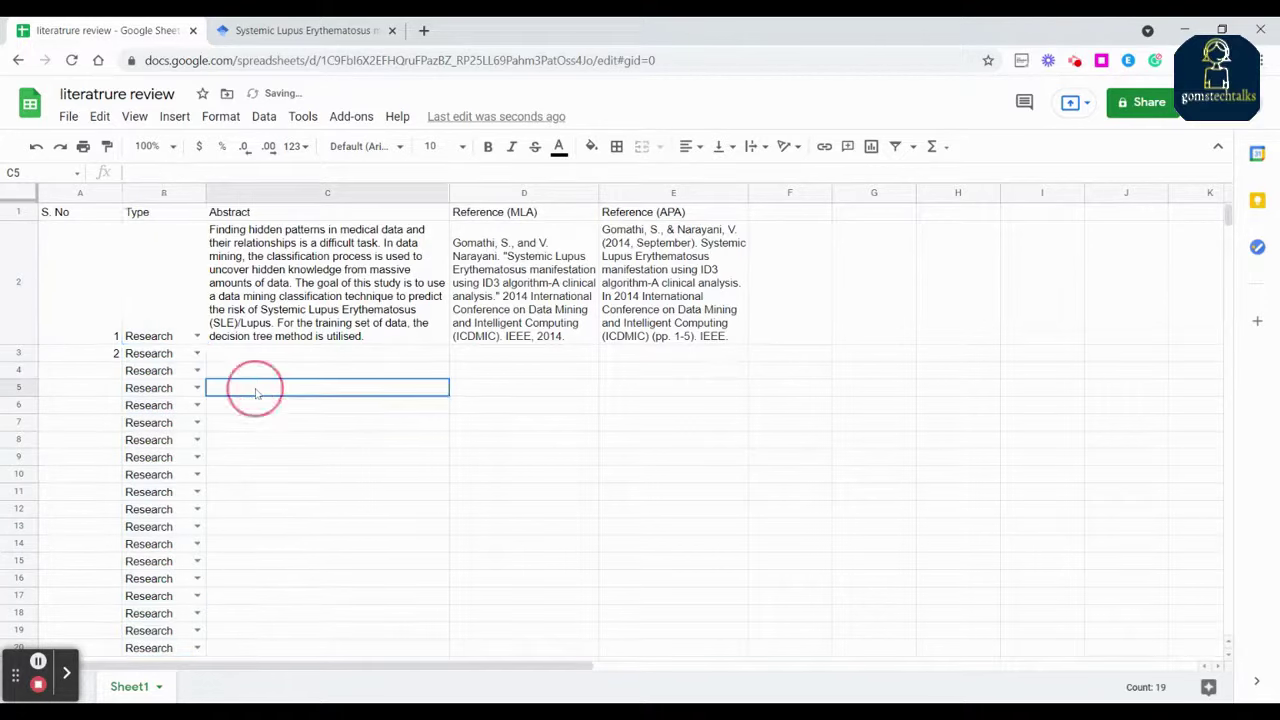
# Change the type of the second entry in B3 to Survey and select its abstract cell, C3.
pyautogui.click(197, 353)
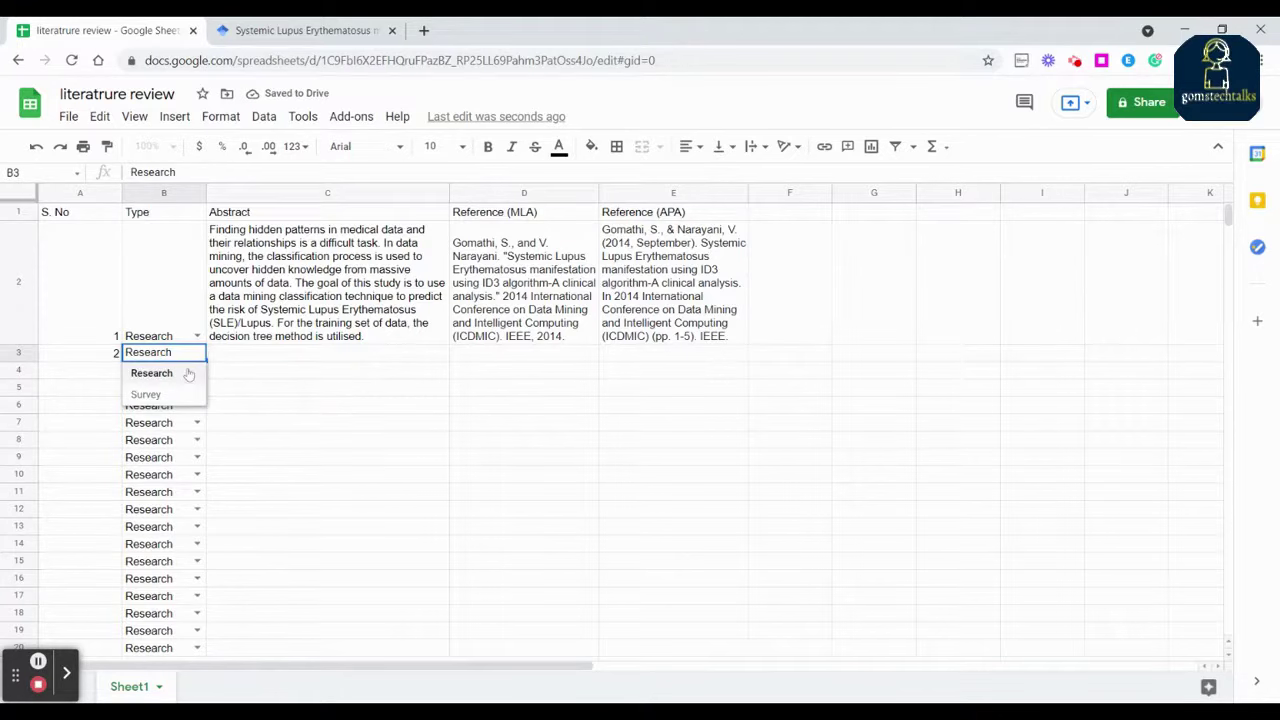
pyautogui.click(188, 373)
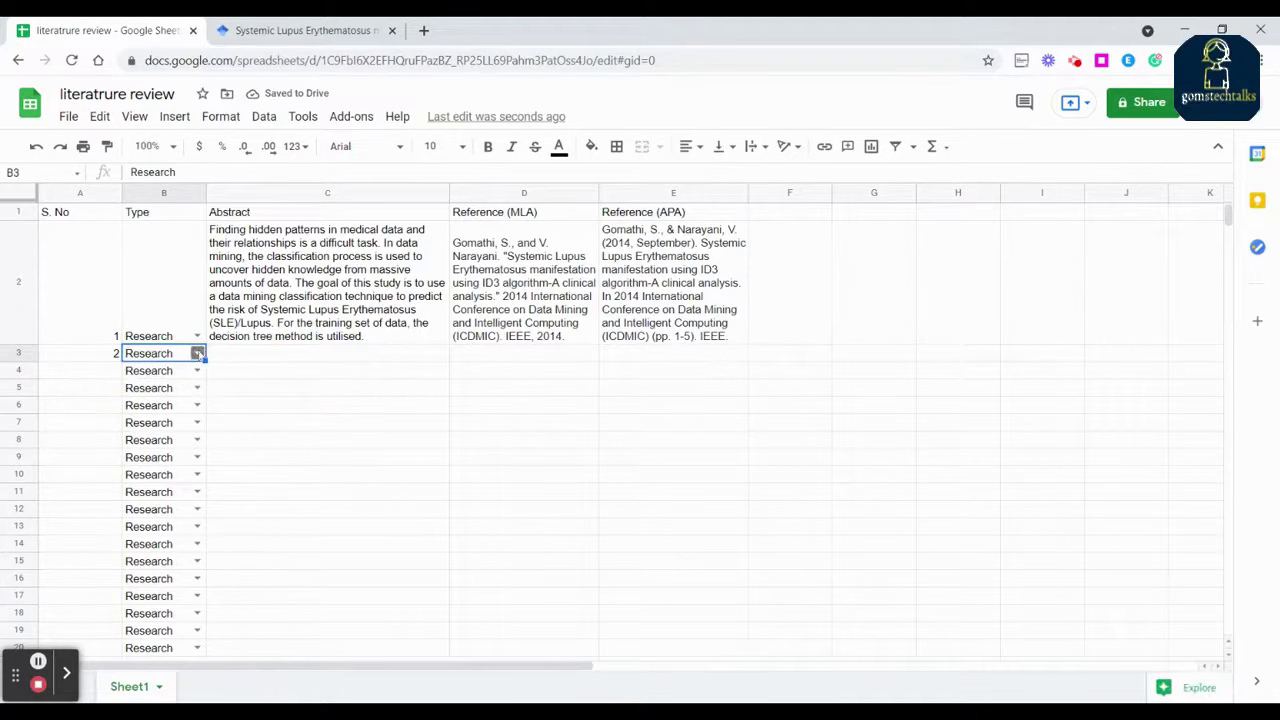
pyautogui.click(197, 353)
pyautogui.click(185, 395)
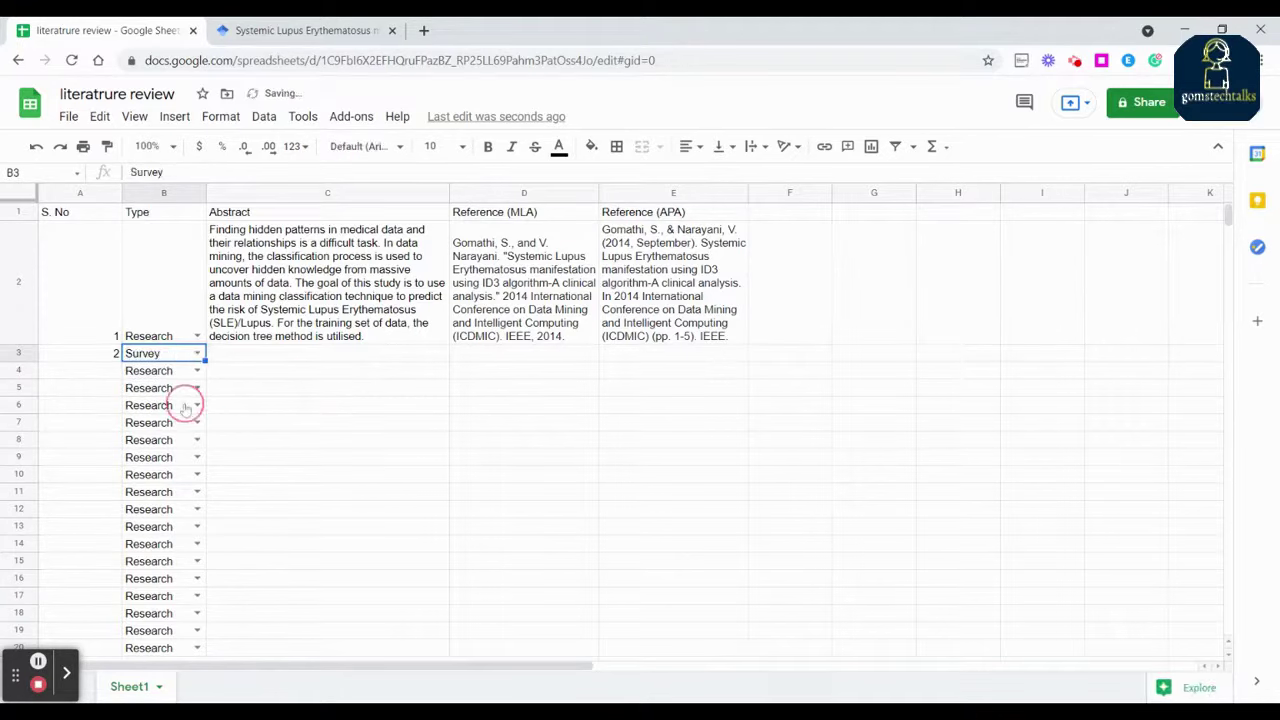
pyautogui.click(244, 357)
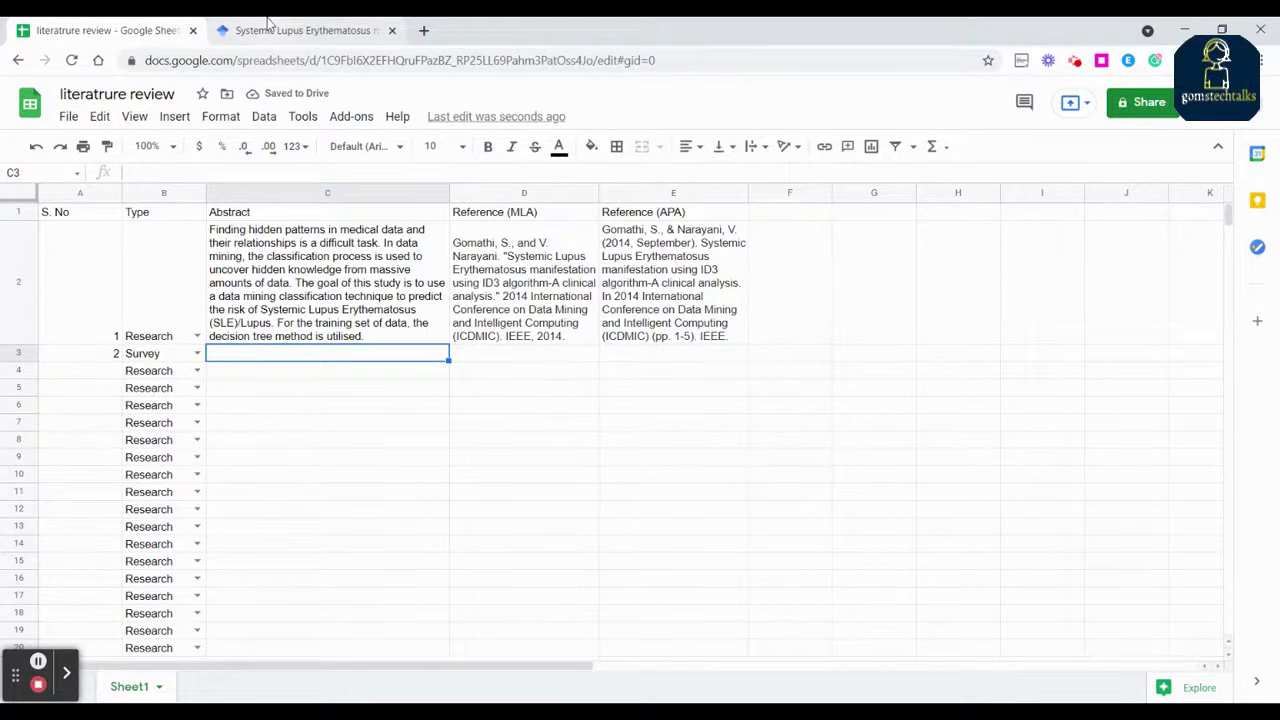
# Switch to Google Scholar, close the citation window and search for "survey on Data mining in healthcare".
pyautogui.click(305, 30)
pyautogui.click(441, 194)
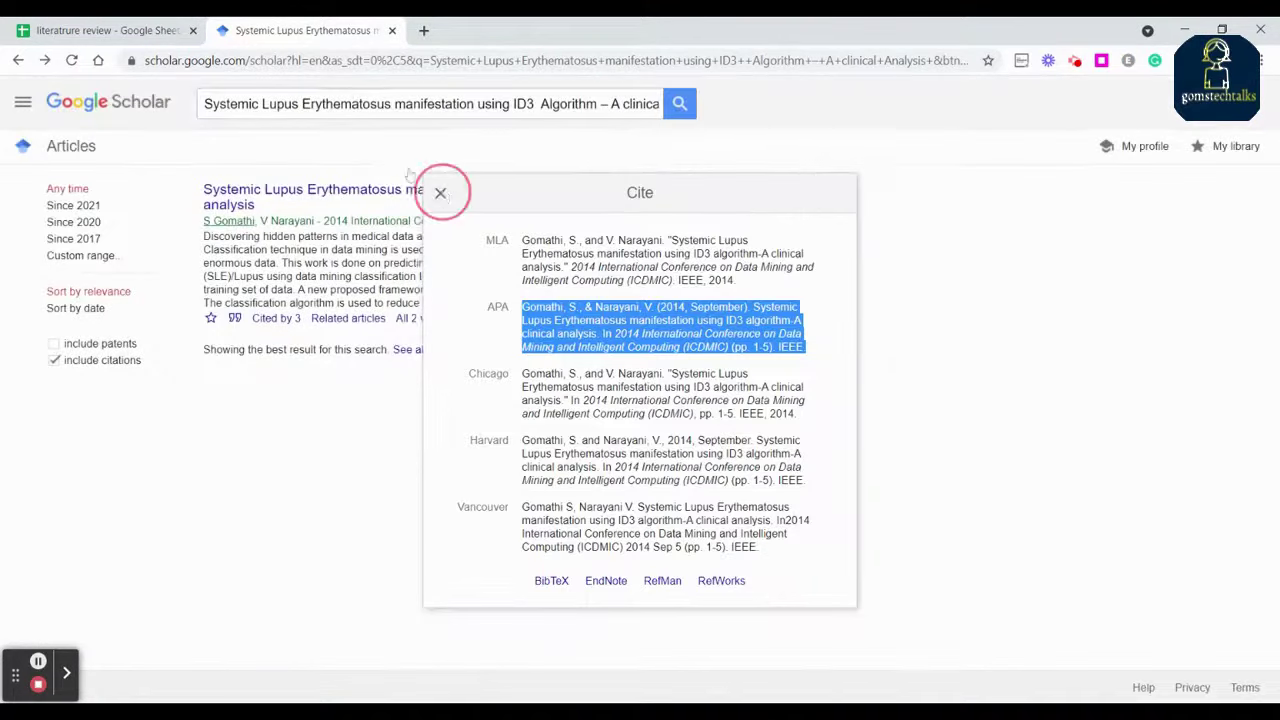
pyautogui.write('sur')
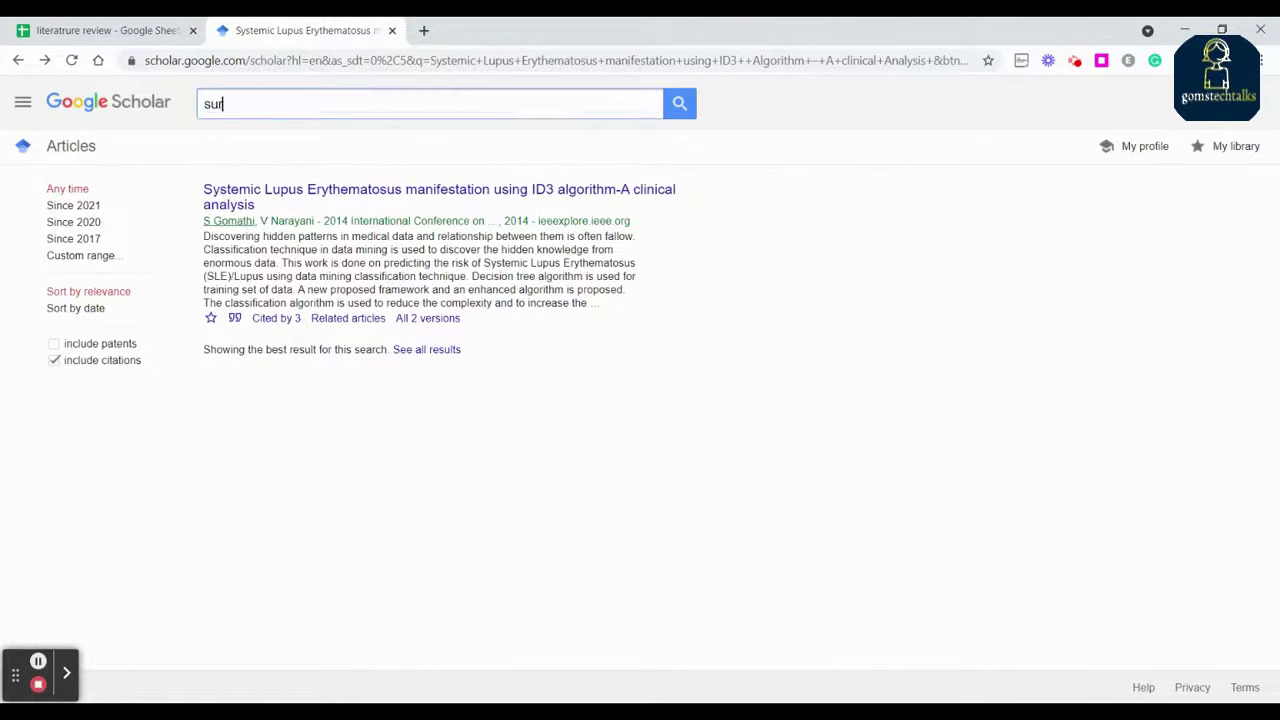
pyautogui.write('vey on D')
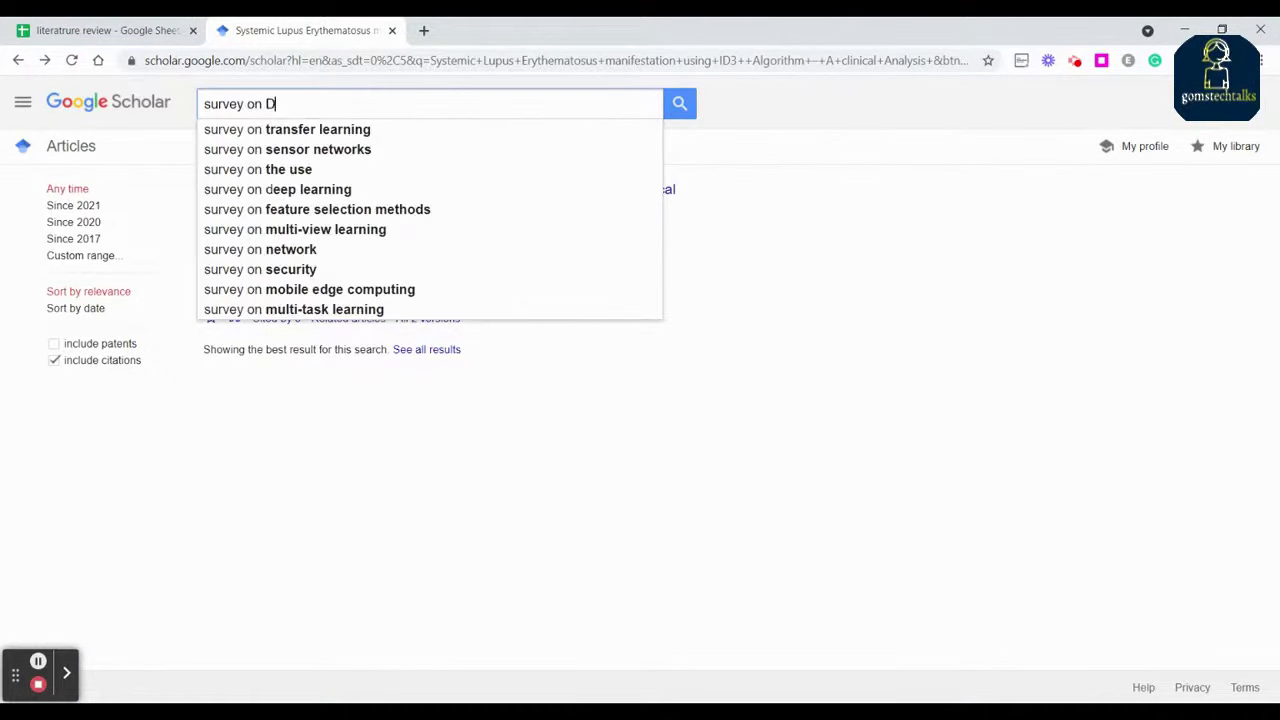
pyautogui.write('ata mining in ')
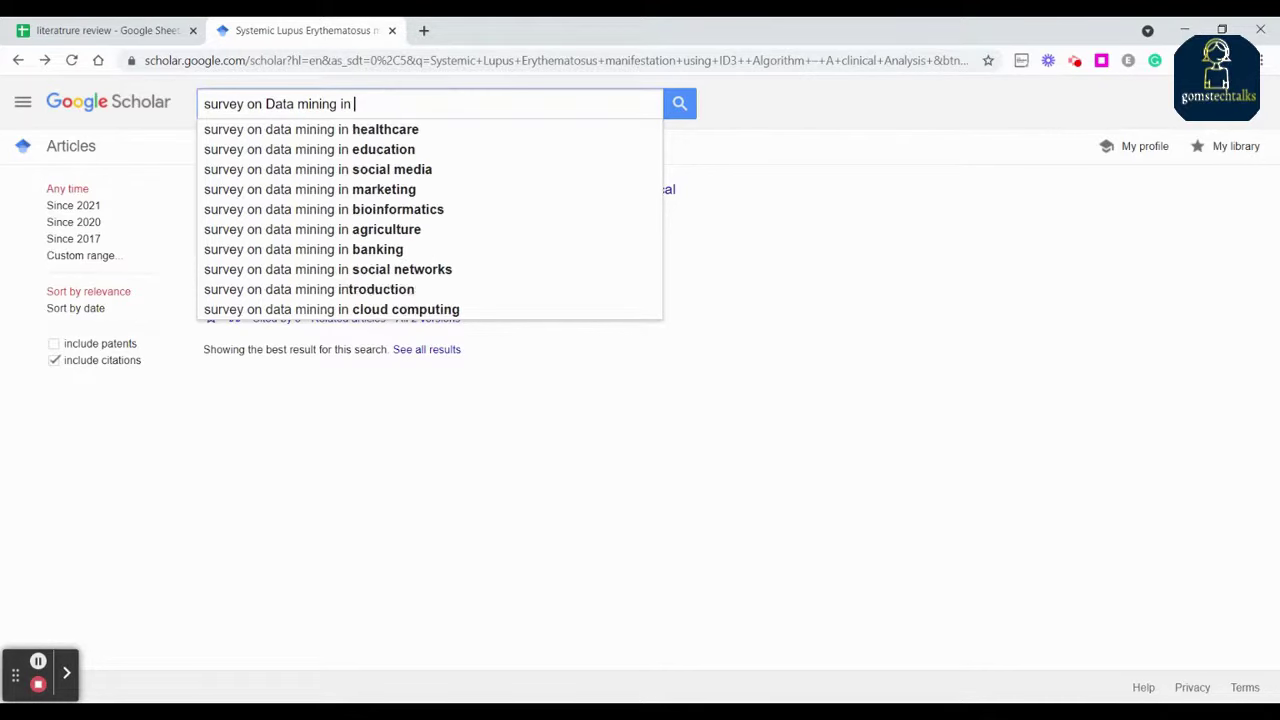
pyautogui.write('healthcare')
pyautogui.press('Return')
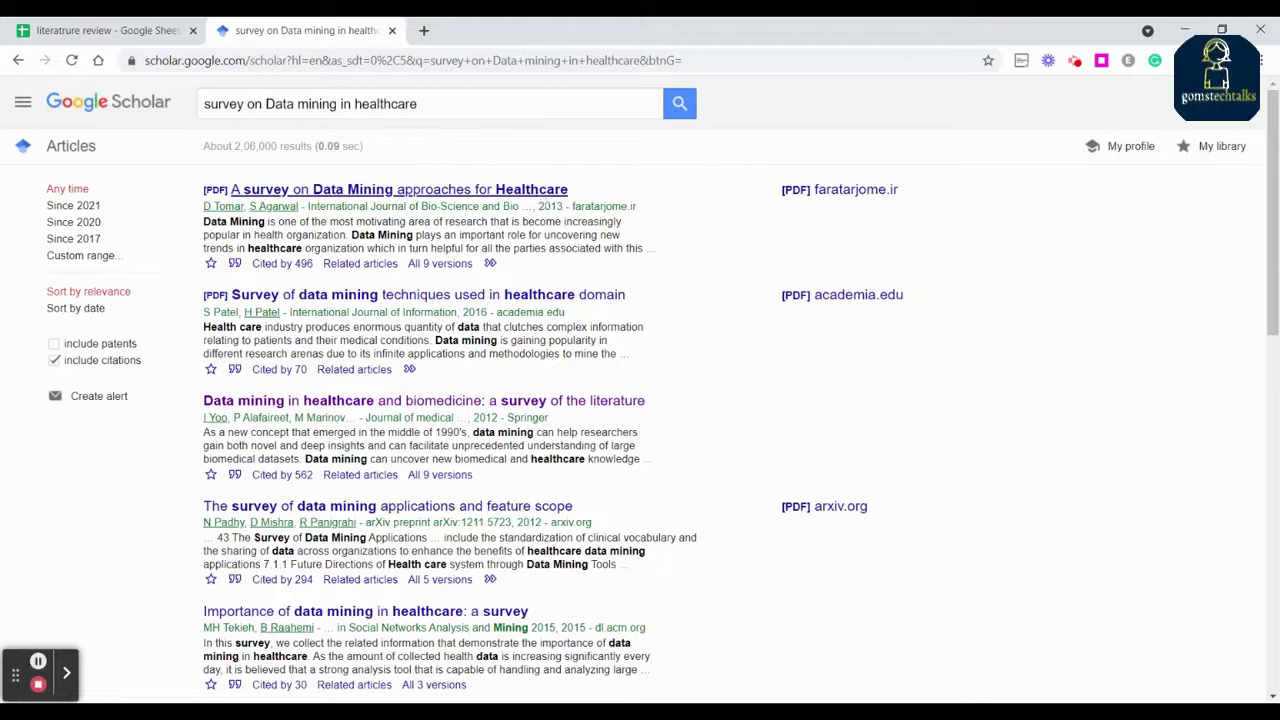
# Open the result "Data mining in healthcare and biomedicine: a survey of the literature" and accept all cookies on its Springer page.
pyautogui.click(478, 402)
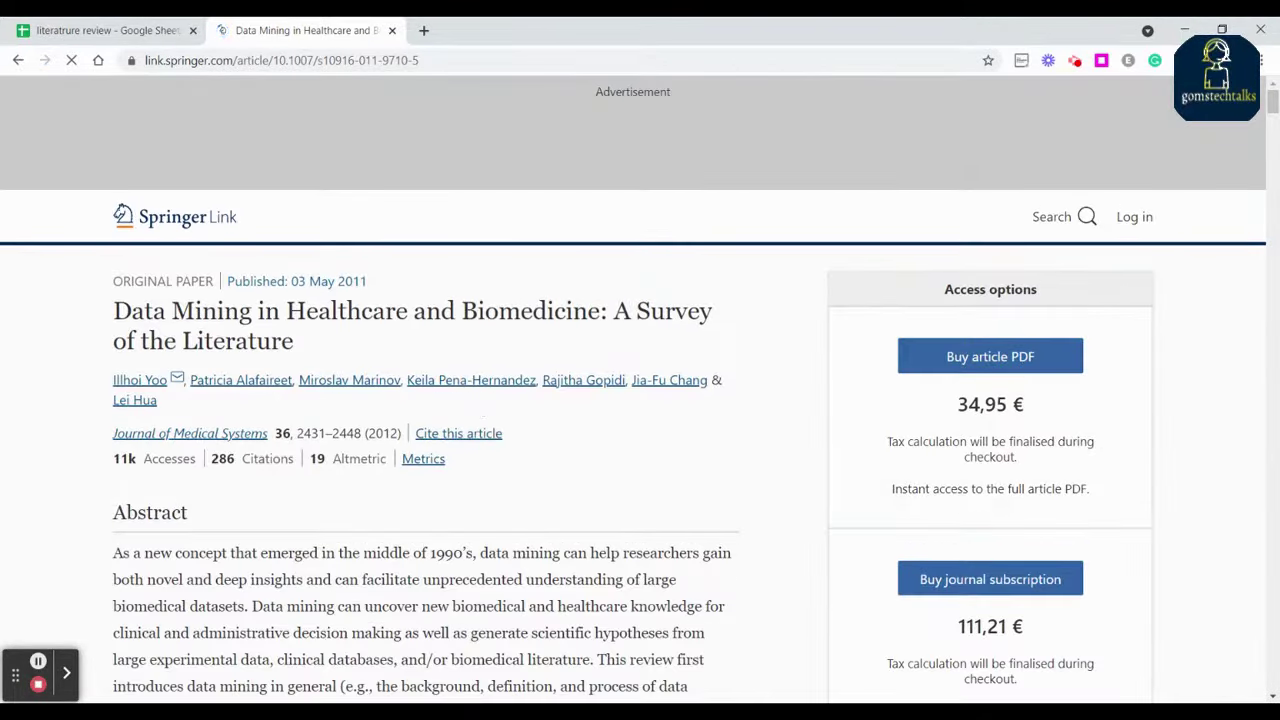
pyautogui.moveTo(1273, 102); pyautogui.dragTo(1270, 129)
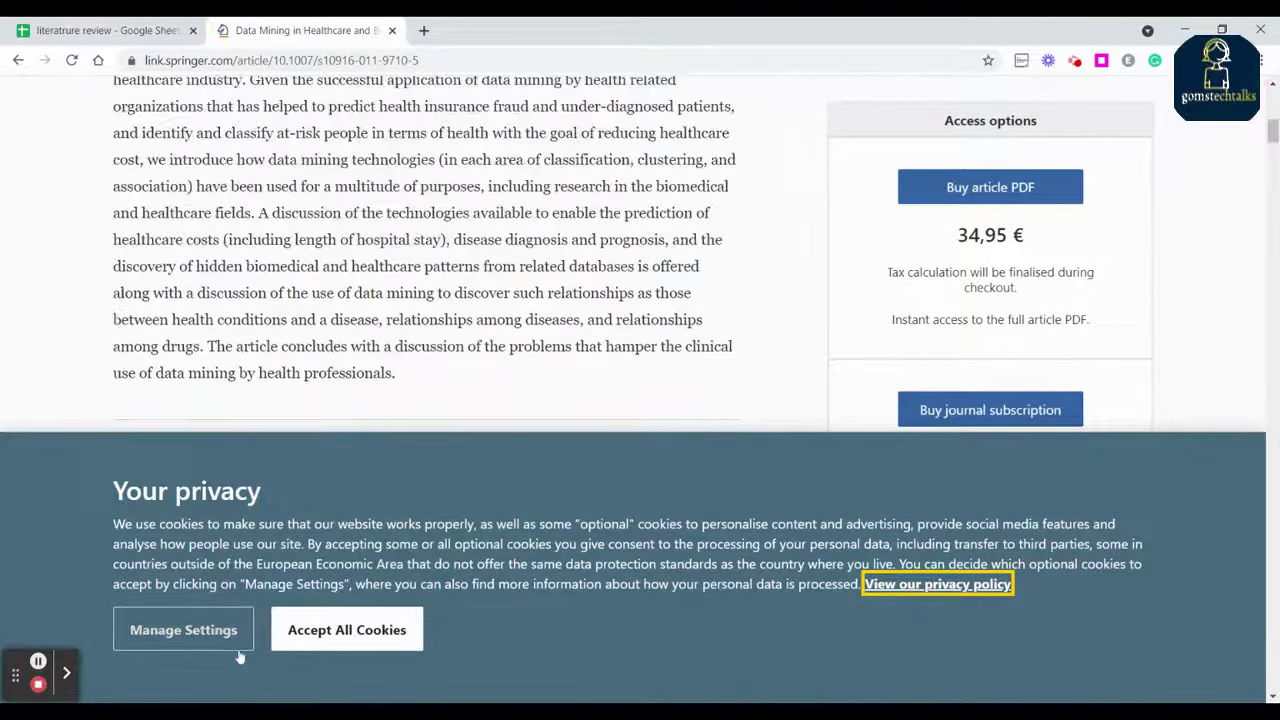
pyautogui.click(347, 629)
# Select the closing part of the article's abstract, from "A discussion of the technologies" through "by health professionals.".
pyautogui.moveTo(1270, 100); pyautogui.dragTo(1270, 115)
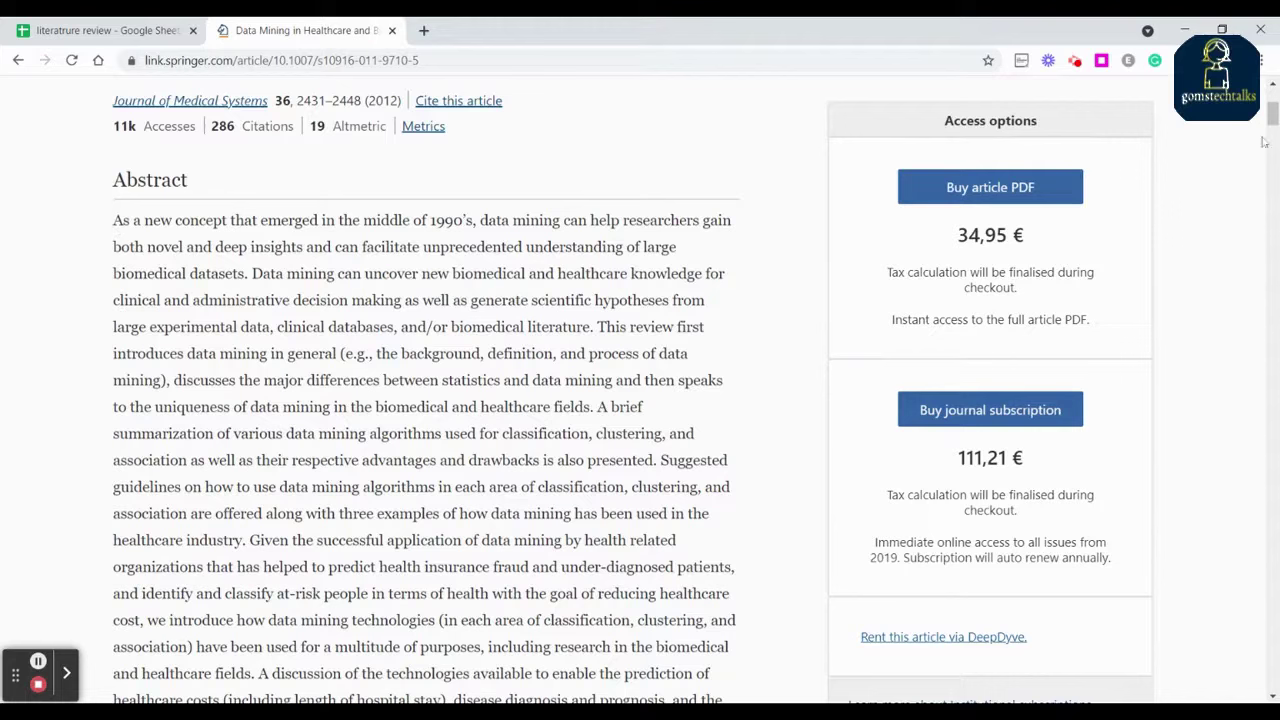
pyautogui.moveTo(1272, 115); pyautogui.dragTo(1270, 122)
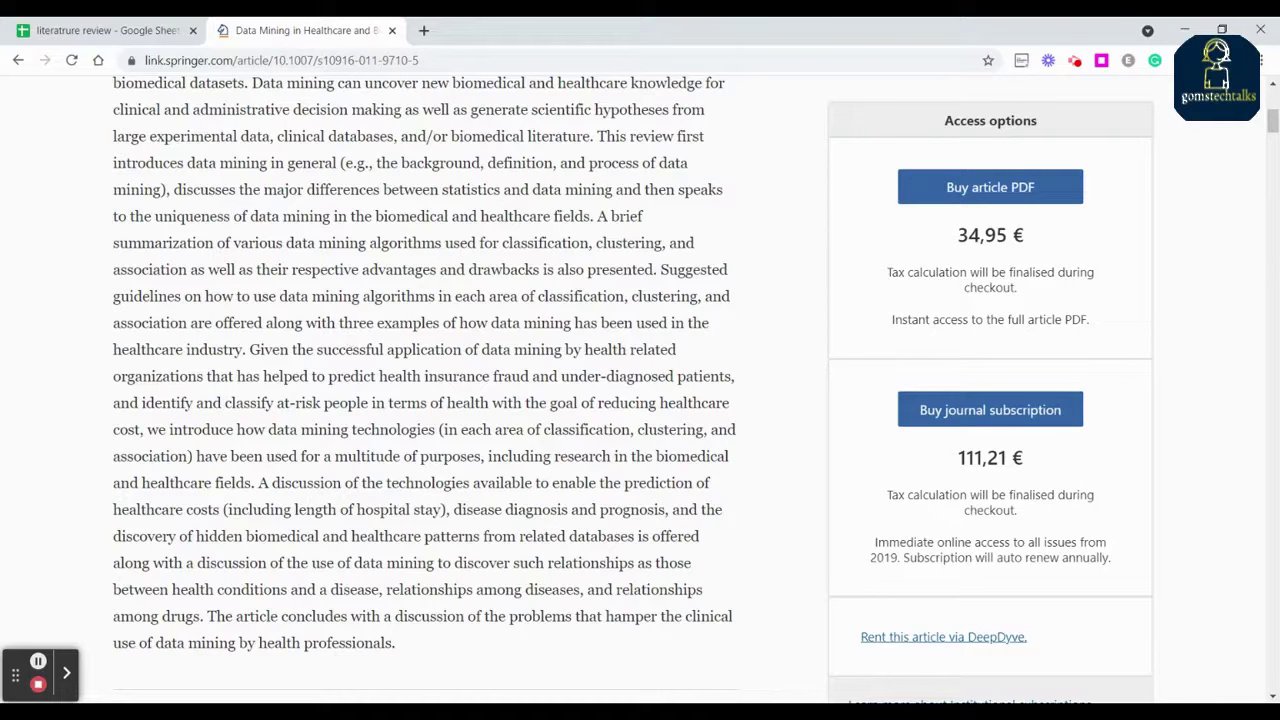
pyautogui.moveTo(258, 484)
pyautogui.mouseDown()
pyautogui.moveTo(423, 663)
pyautogui.moveTo(257, 485)
pyautogui.mouseUp()
pyautogui.click(426, 665)
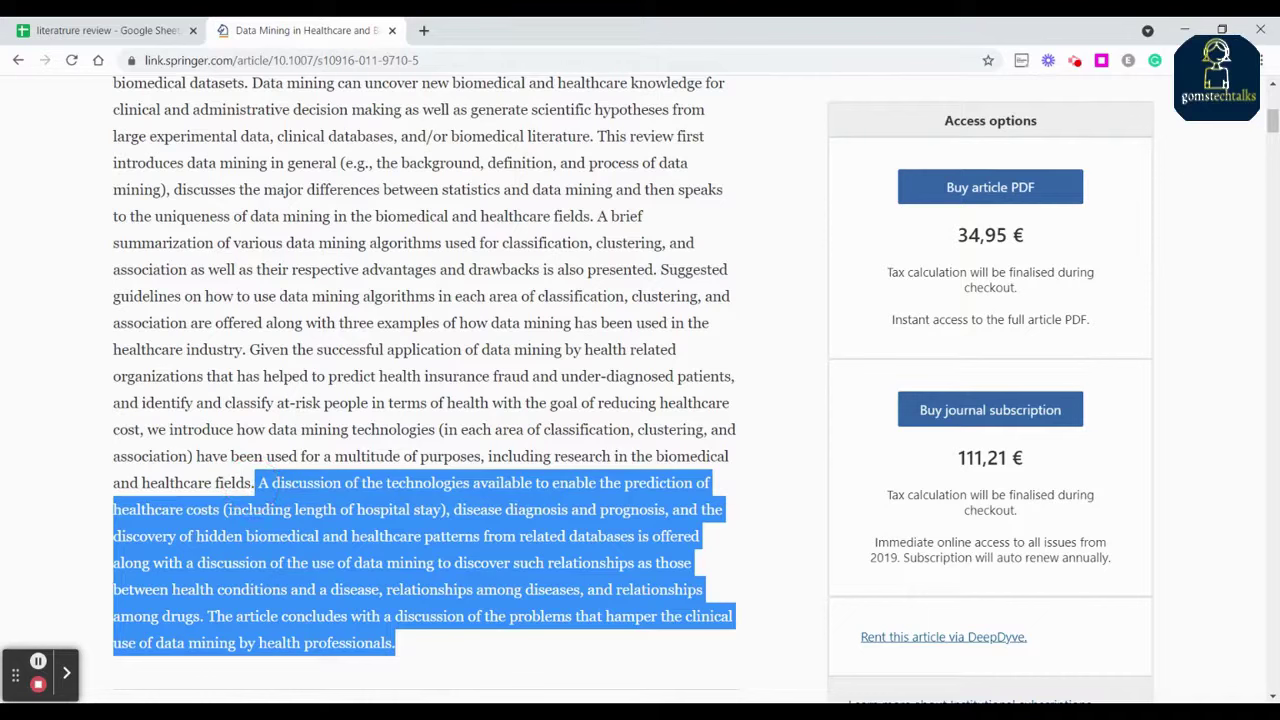